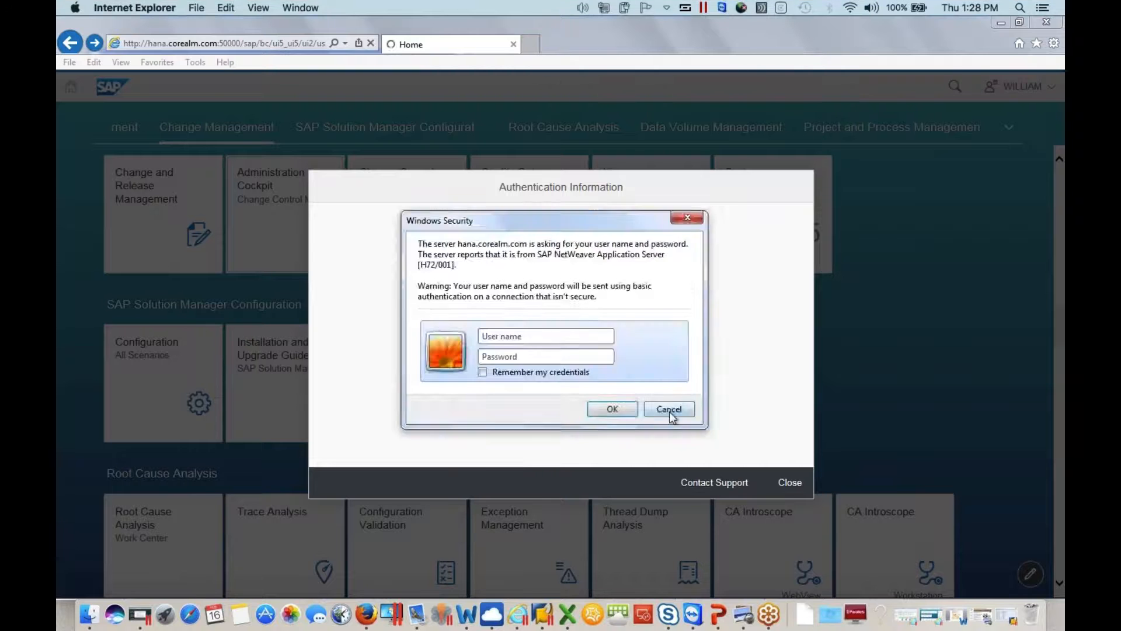
Dismiss the browser's authentication prompt and open the SAP Solution Manager 7.2 on Hana connection in SAP Logon
key(Return)
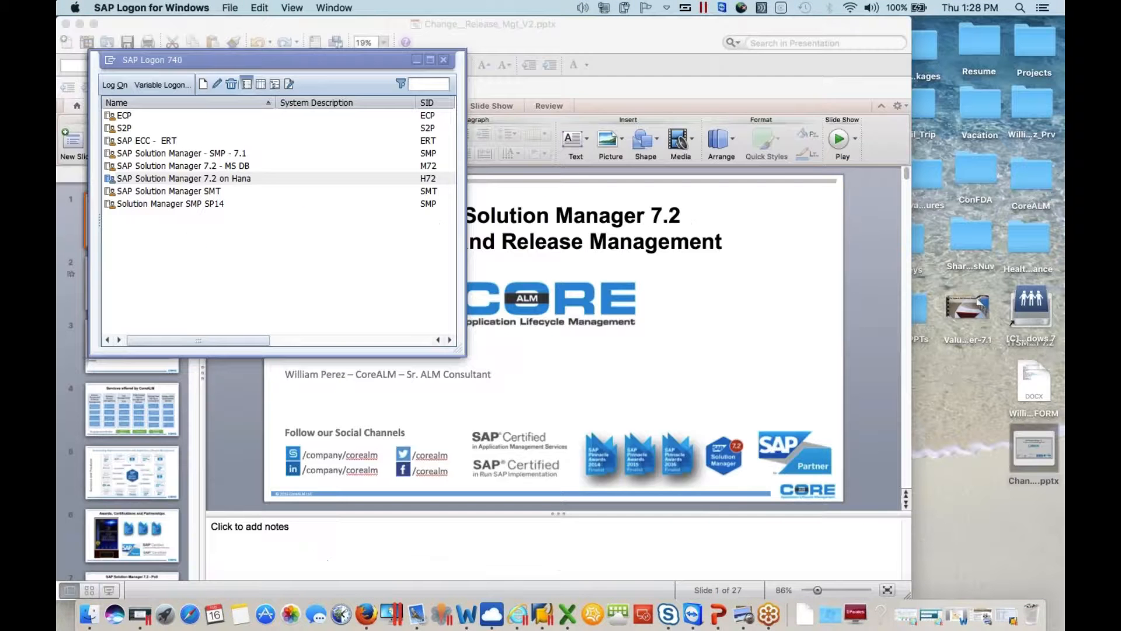
click(329, 177)
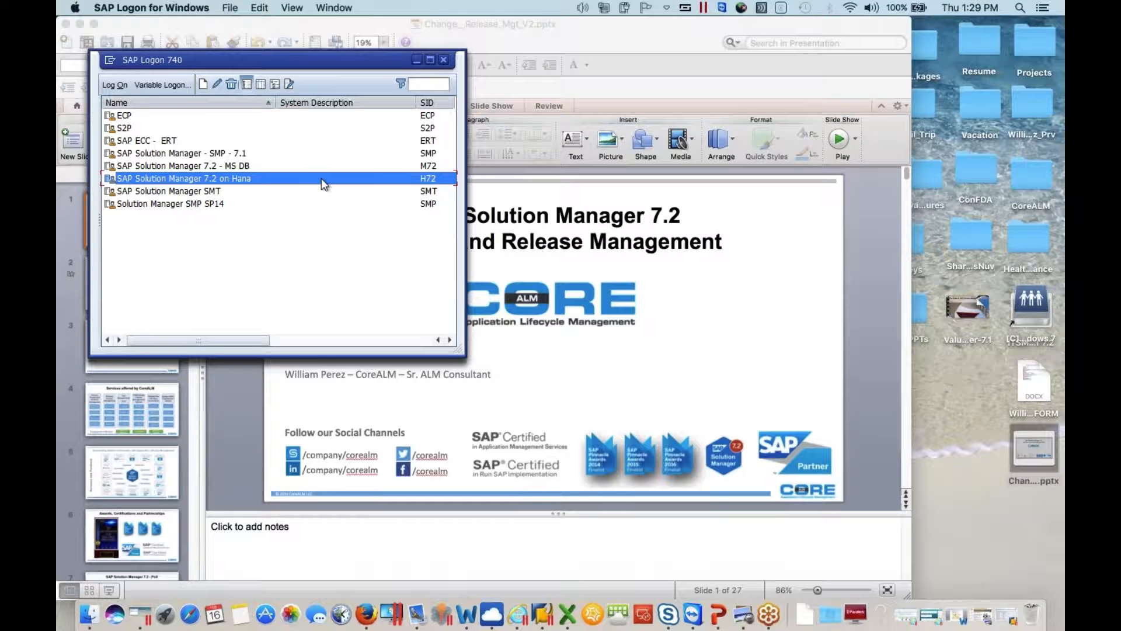
double_click(321, 178)
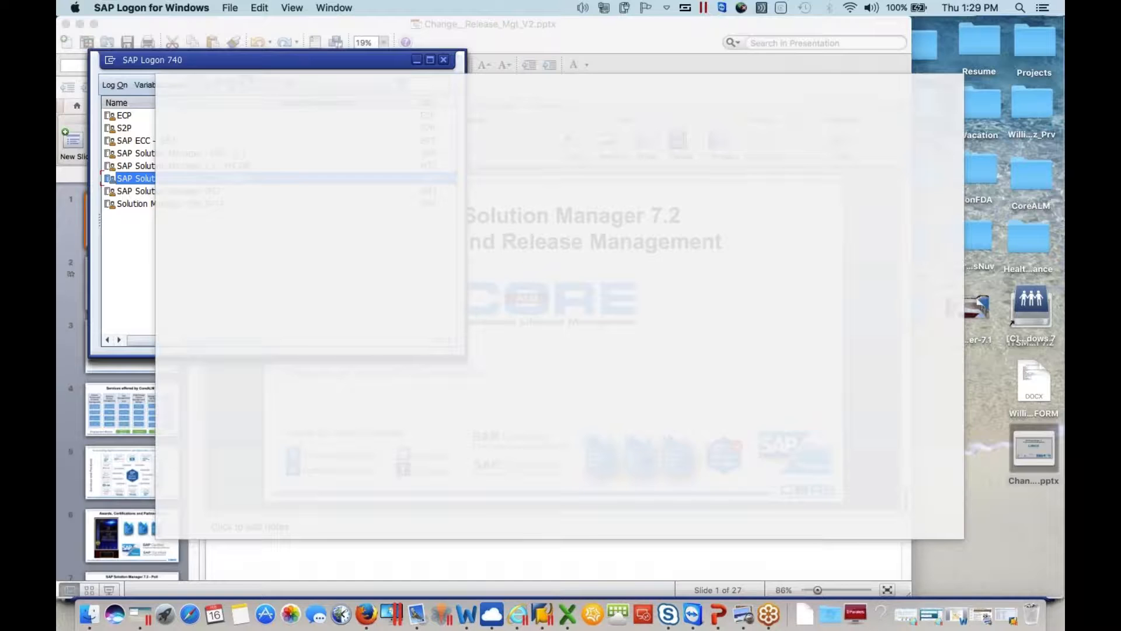
Log on to client 001 with the user name and account password
text(william)
key(Down)
key(Return)
key(Tab)
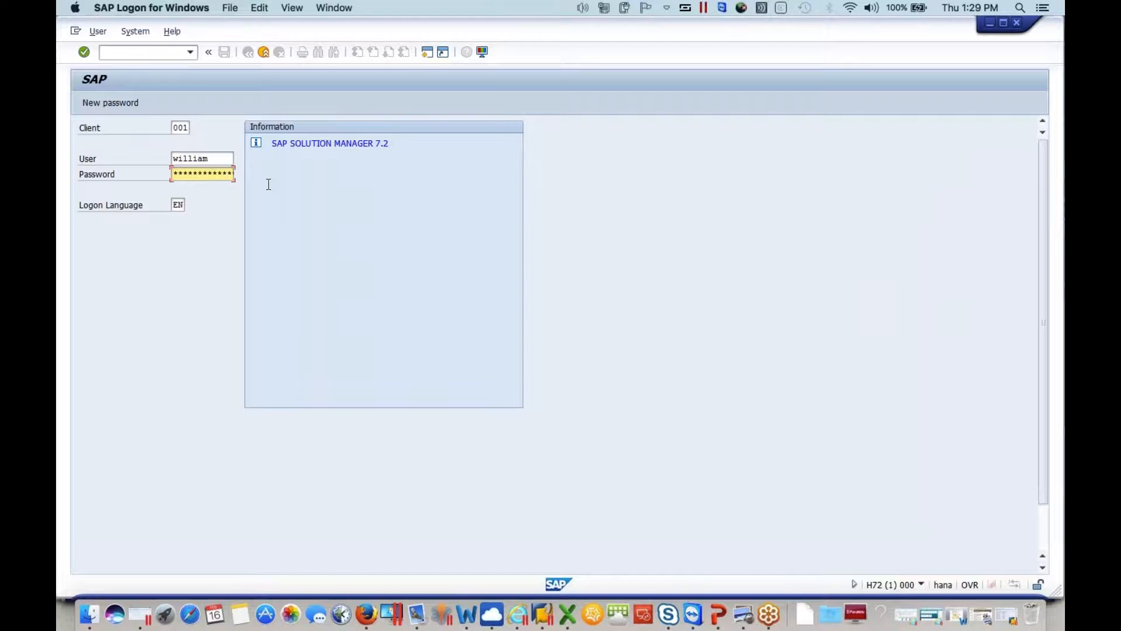
key(Return)
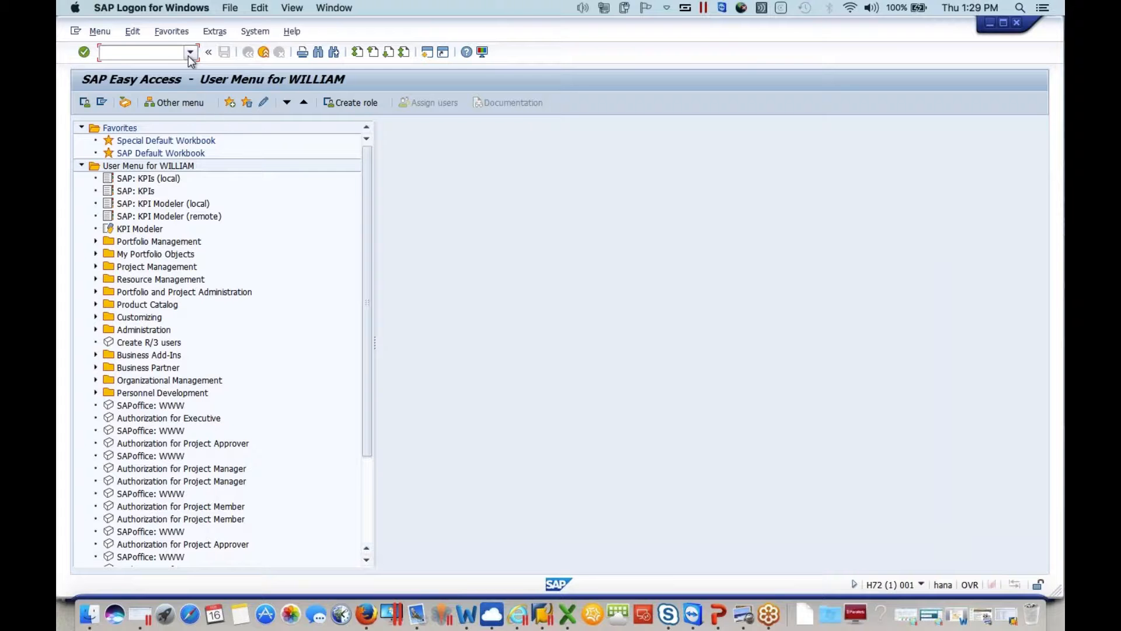
Run the solman_workcenter transaction from the command history
click(191, 52)
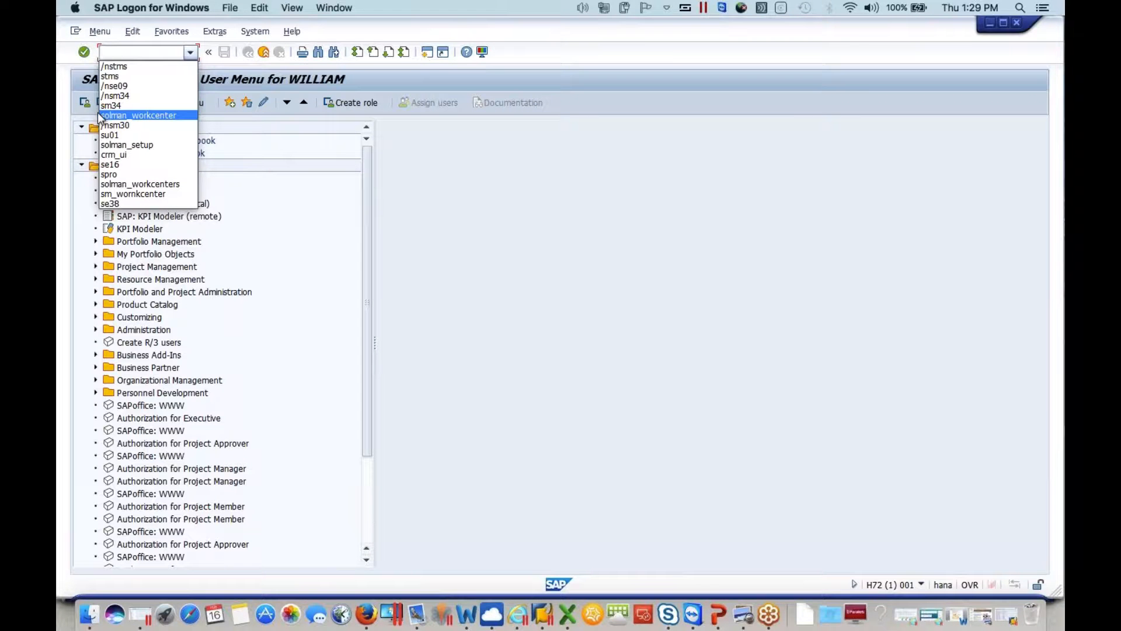
click(157, 116)
key(Return)
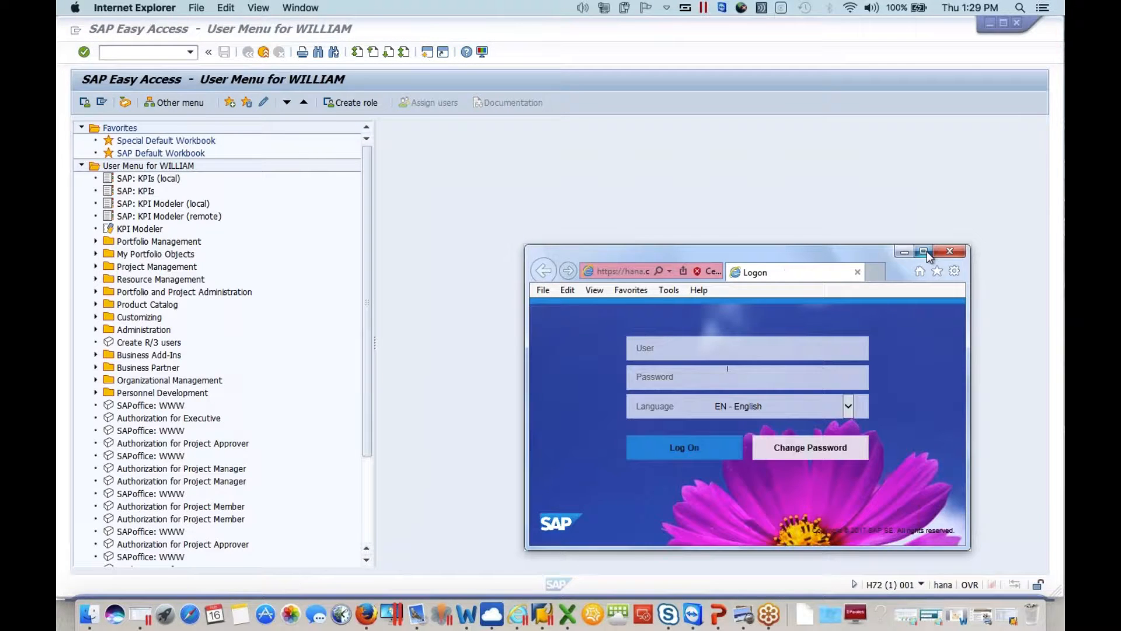
Maximize the browser logon window and log on with the user name and account password
click(923, 251)
text(william)
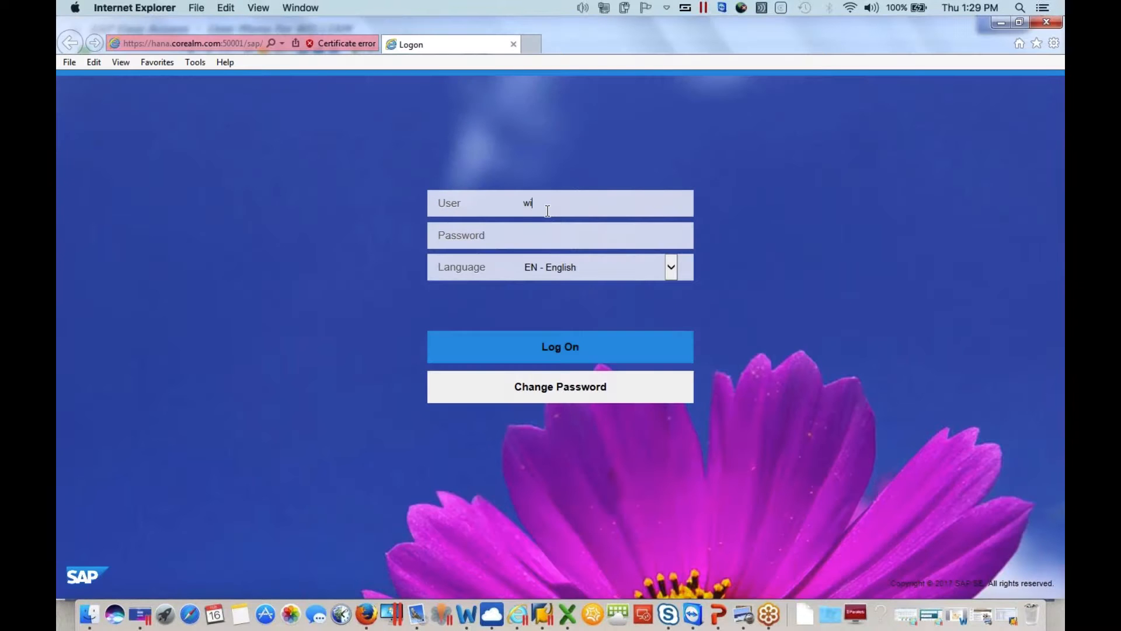
key(Tab)
text(•••••••••)
click(593, 348)
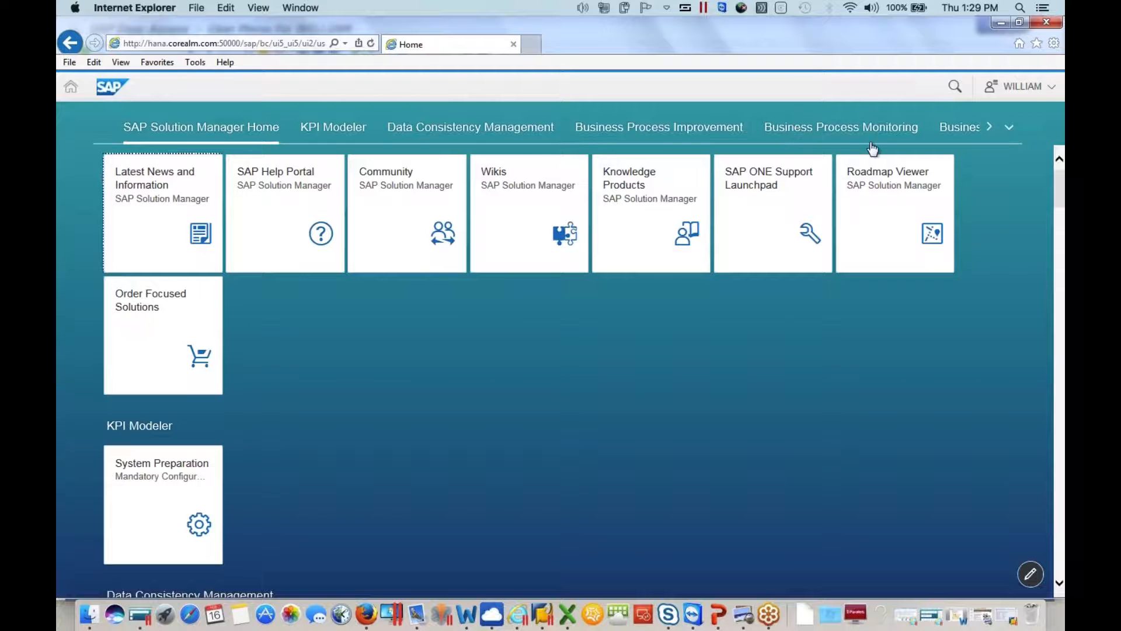
Go to the Change Management group on the launchpad and open the Change and Release Management application
click(1008, 136)
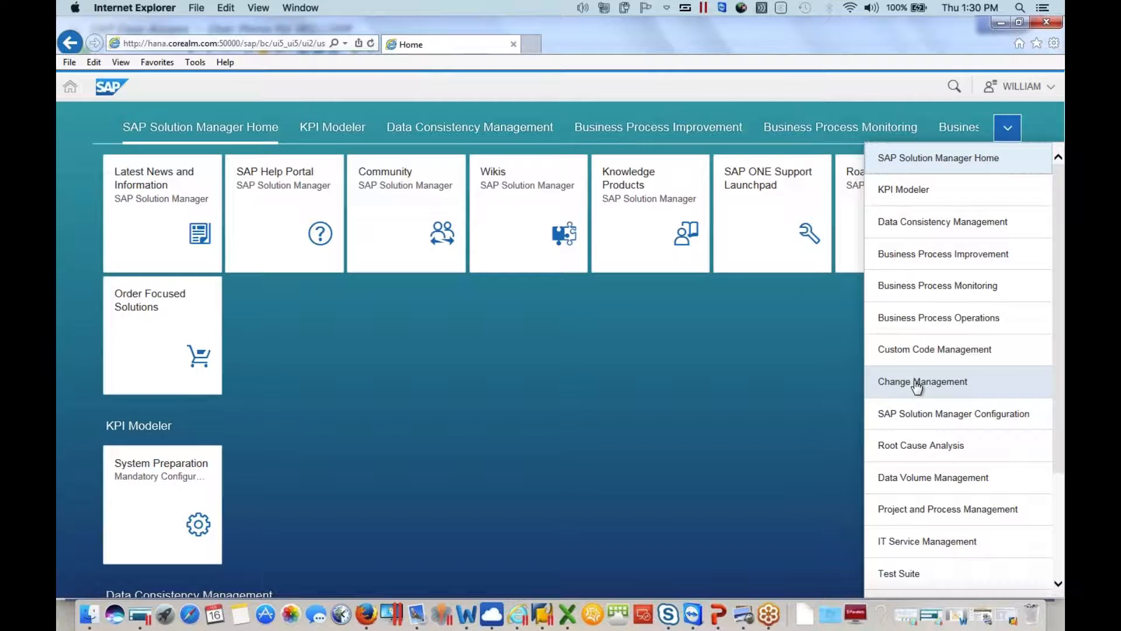
click(909, 387)
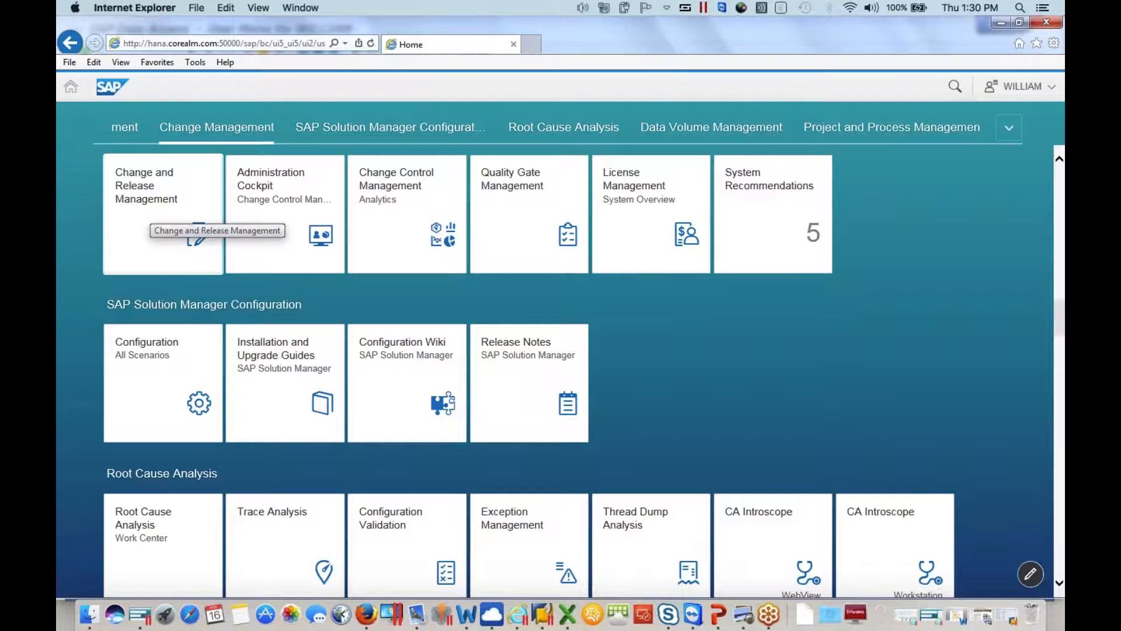
click(168, 234)
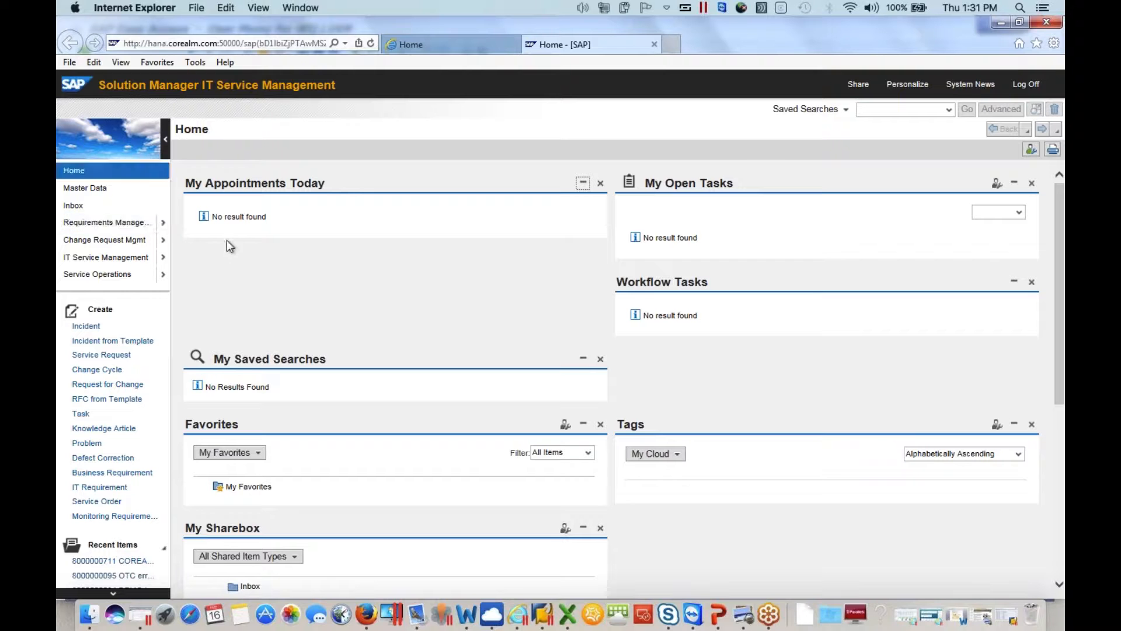
Open Release Planning from the Change Request Management work center
click(111, 241)
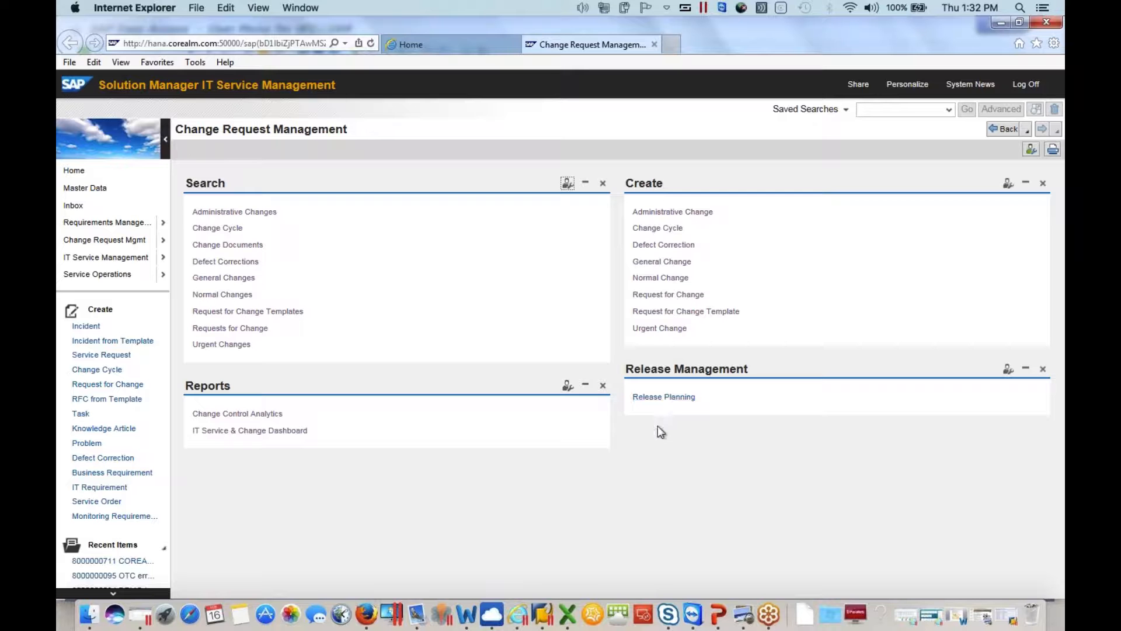
click(663, 397)
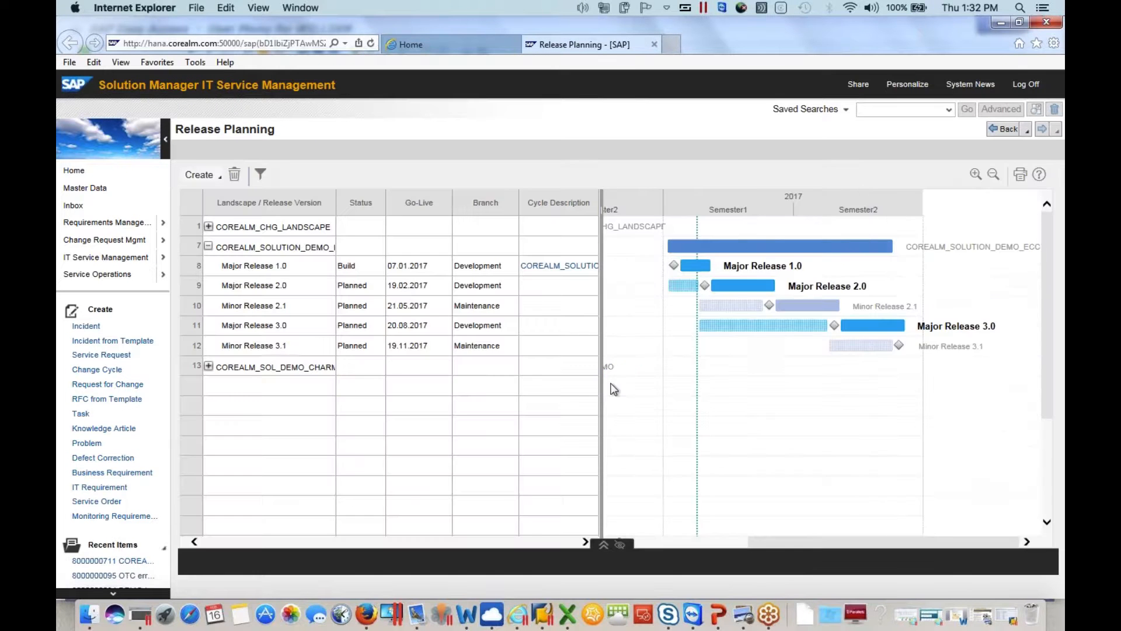
Examine the landscapes in the release plan, including the releases under COREALM_CHG_LANDSCAPE and the full COREALM_SOLUTION_DEMO_ECC name
drag(603, 296, 534, 296)
drag(451, 327, 558, 306)
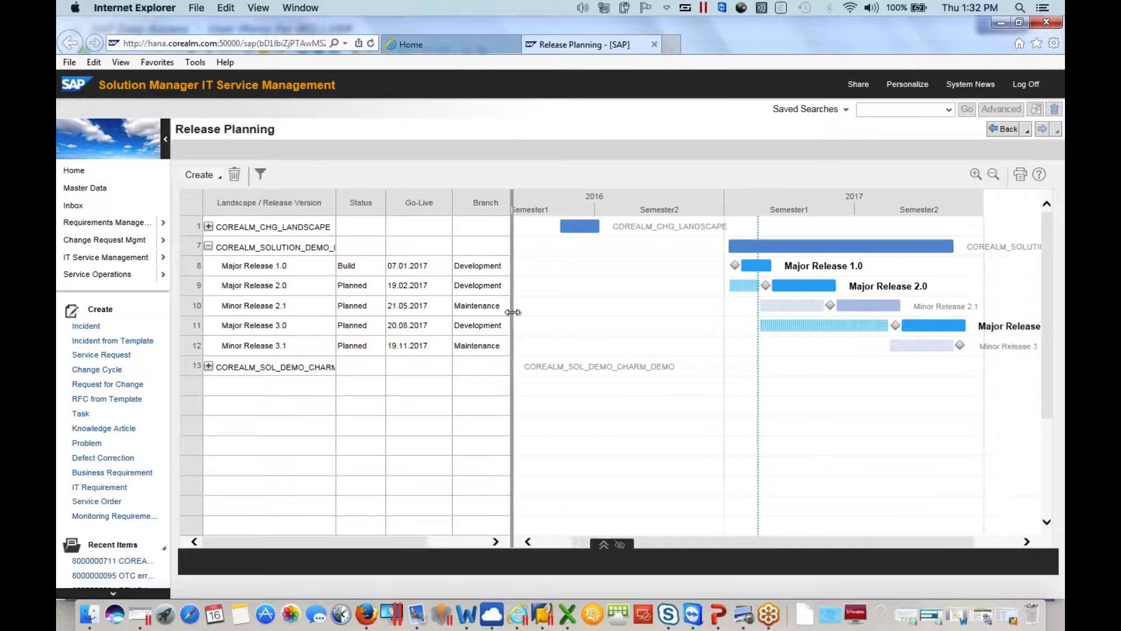
click(208, 227)
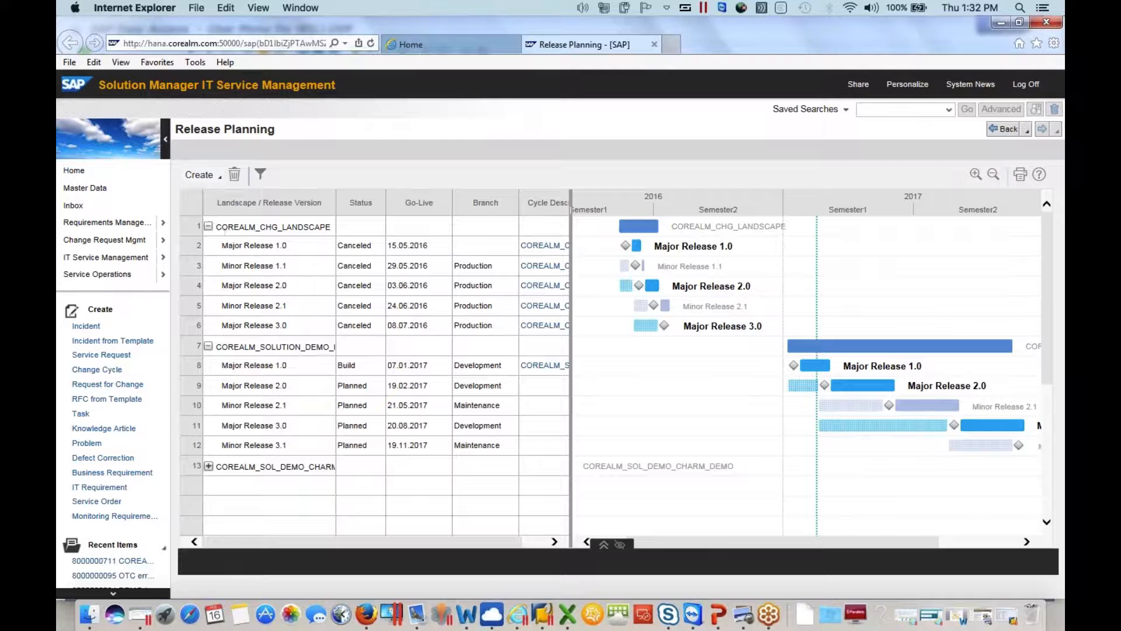
click(208, 227)
click(265, 250)
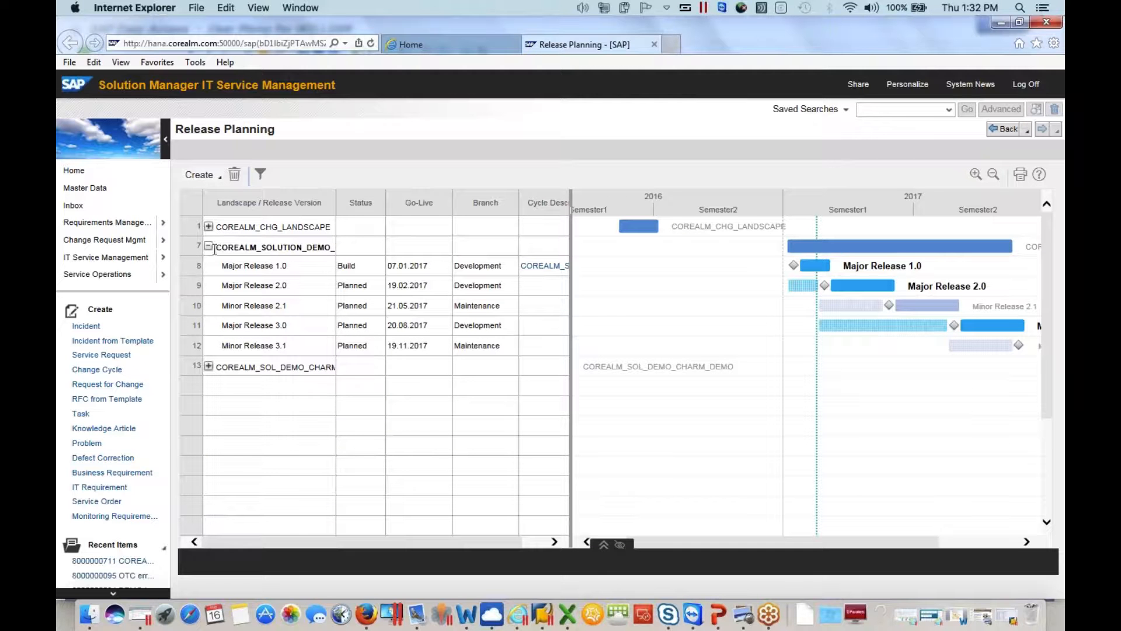
drag(217, 245, 341, 246)
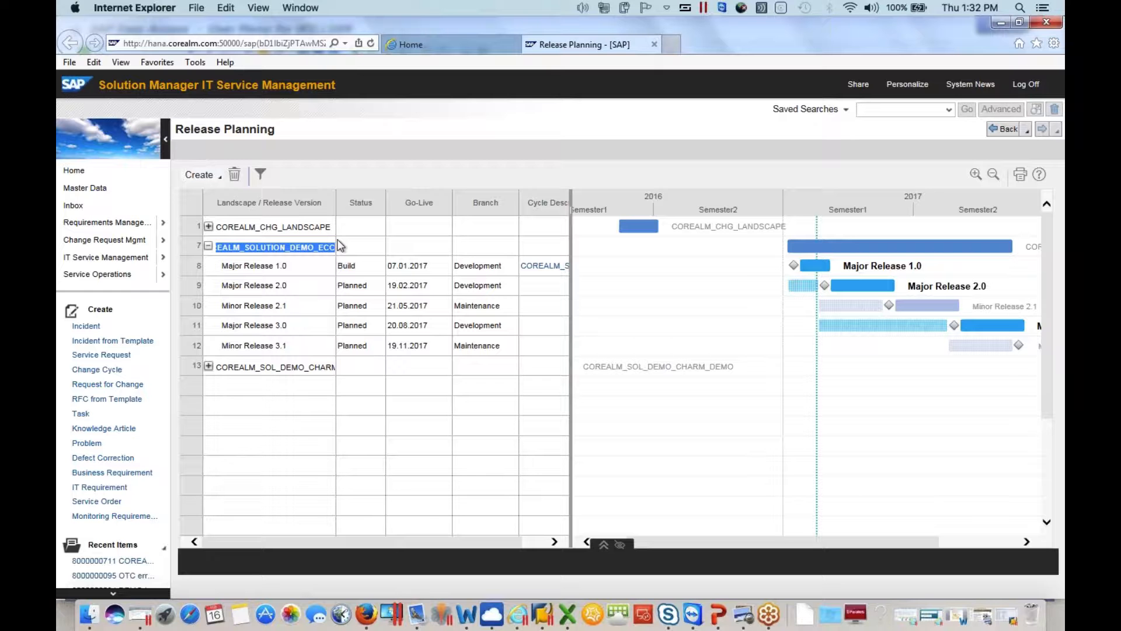
Examine the major and minor releases of the COREALM_SOLUTION_DEMO_ECC landscape in the table and timeline
click(232, 266)
click(233, 307)
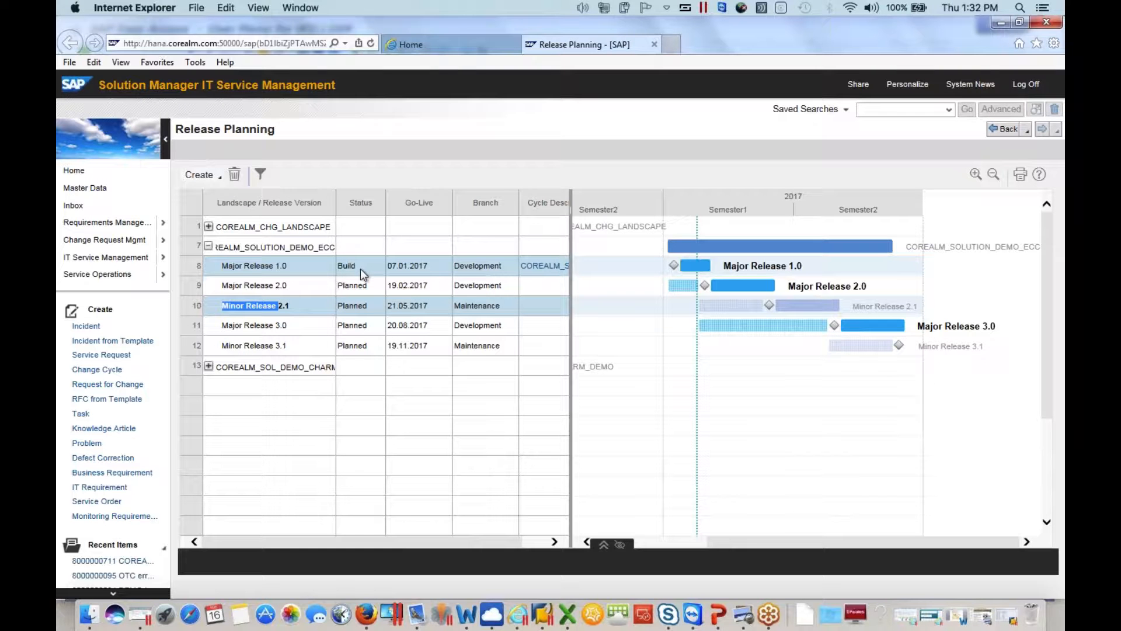
click(407, 423)
ctrl+click(300, 325)
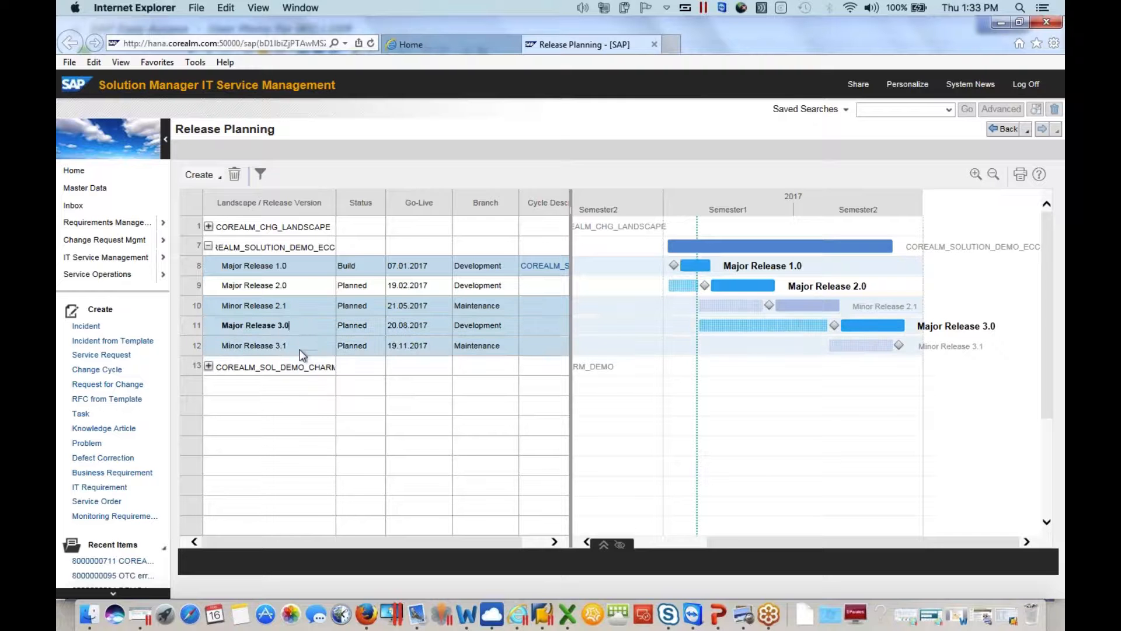
ctrl+click(300, 325)
ctrl+click(299, 306)
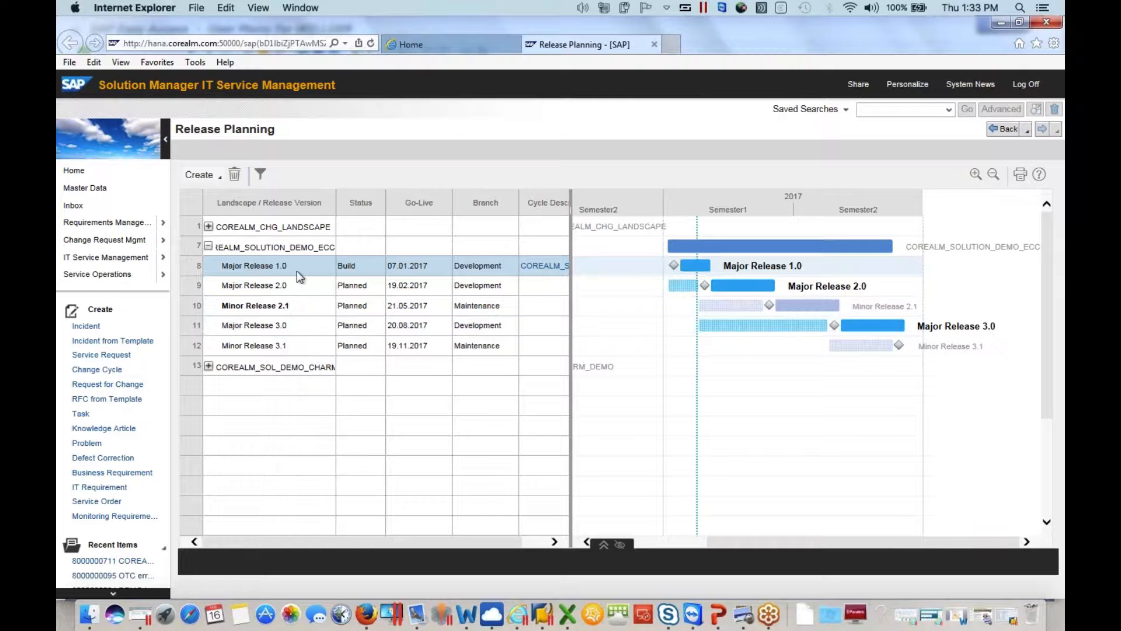
ctrl+click(298, 271)
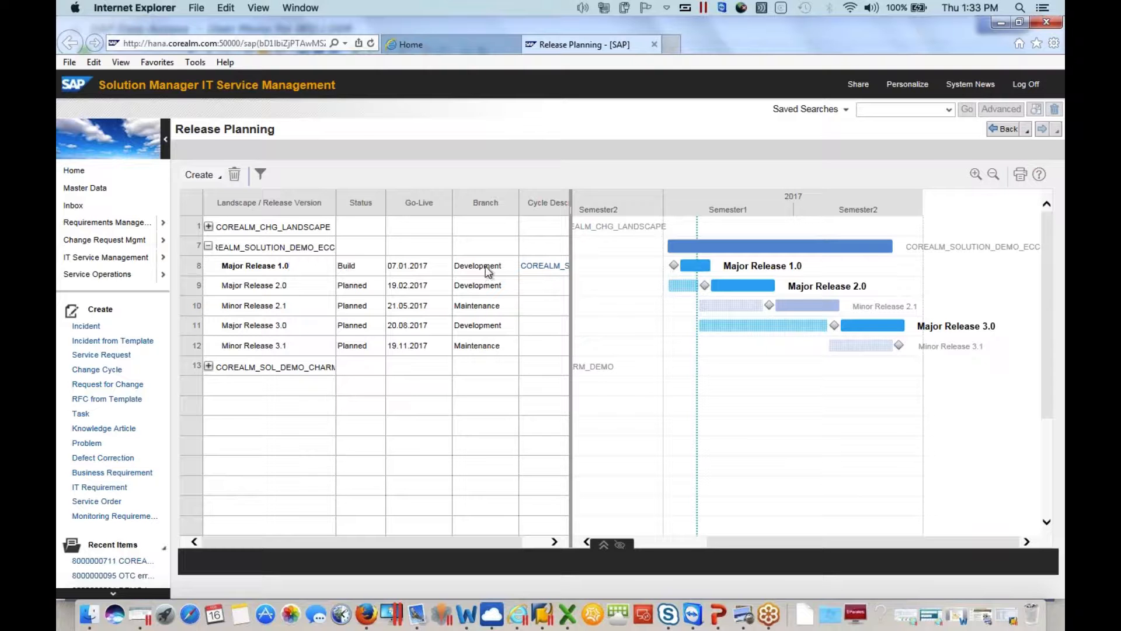
Start creating major and minor releases for the COREALM_SOLUTION_DEMO_ECC change control landscape
click(219, 178)
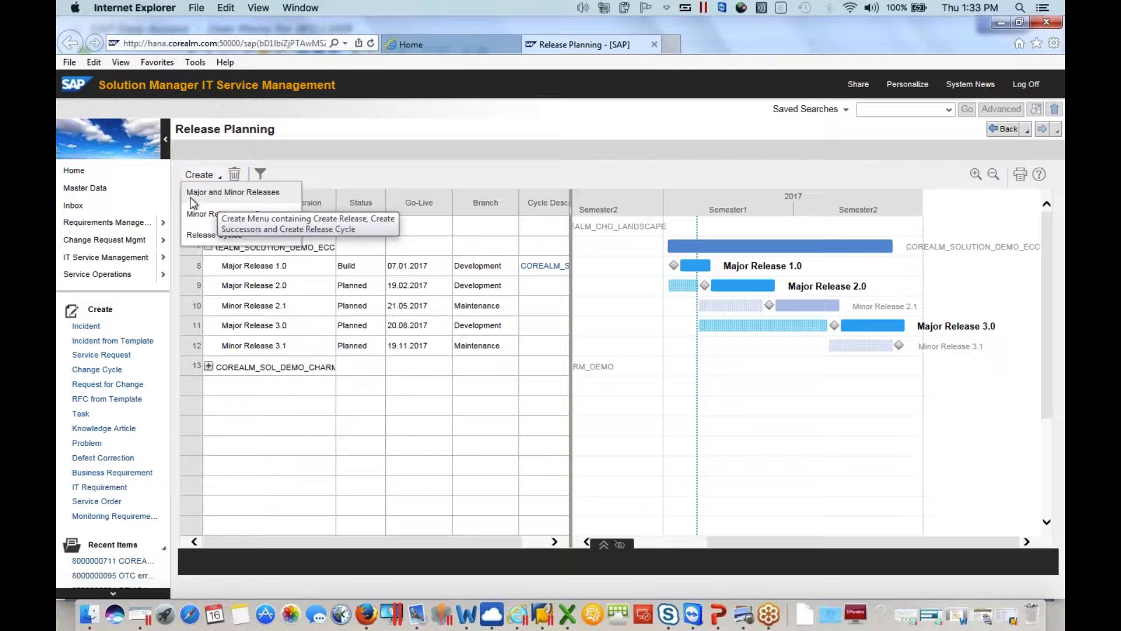
click(216, 195)
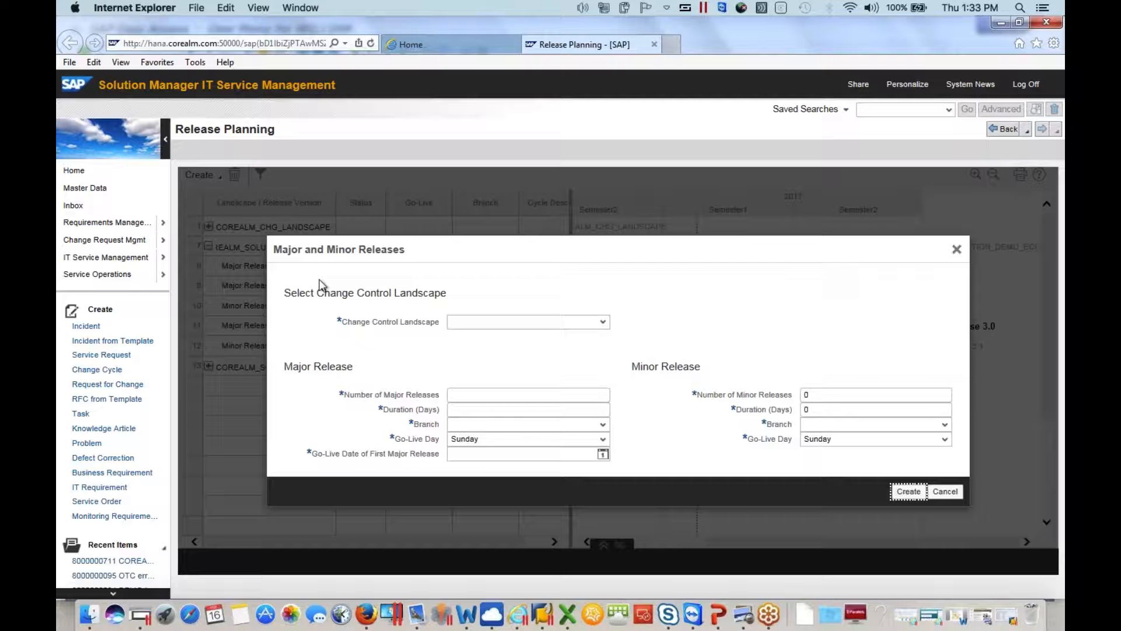
click(563, 322)
click(587, 322)
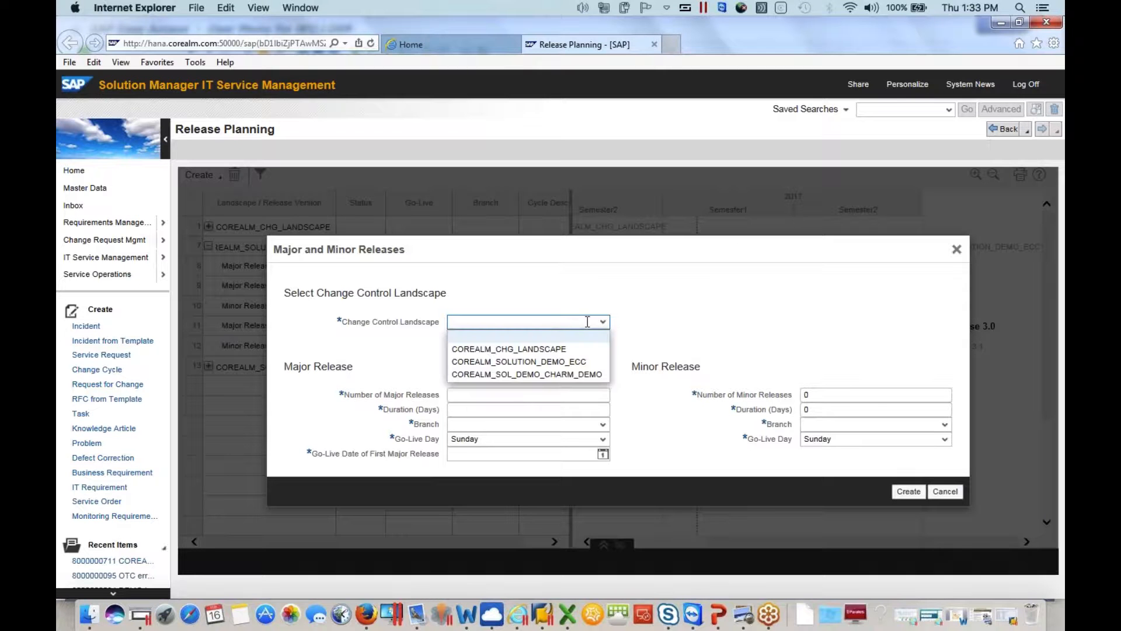
click(553, 362)
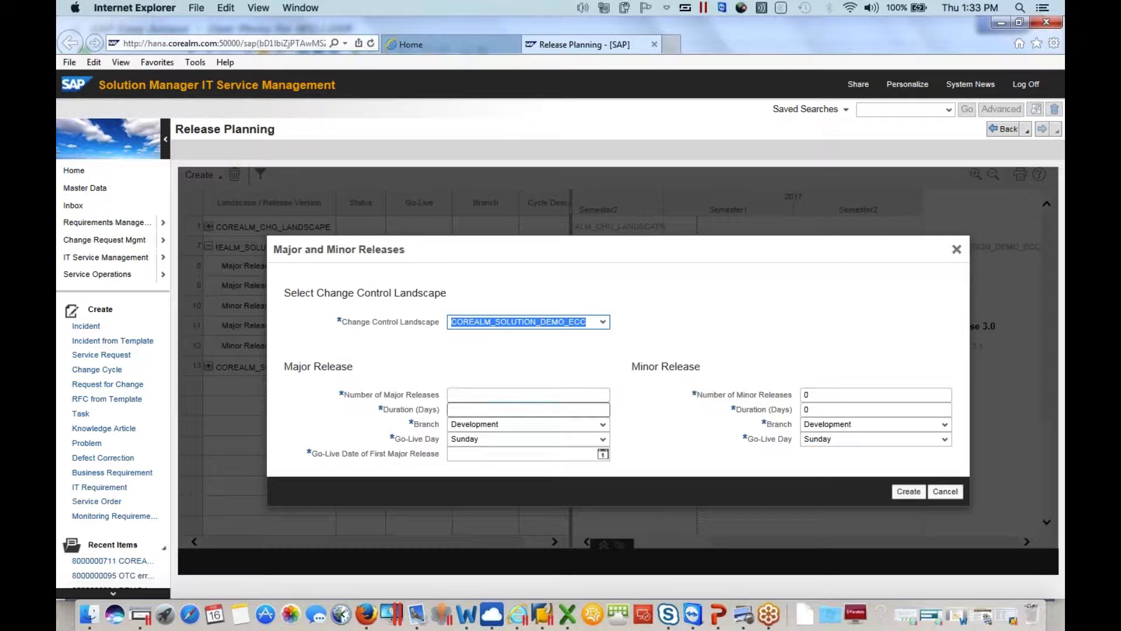
Set the number of major releases to 2, with a duration of 180 days and the Development branch
click(469, 396)
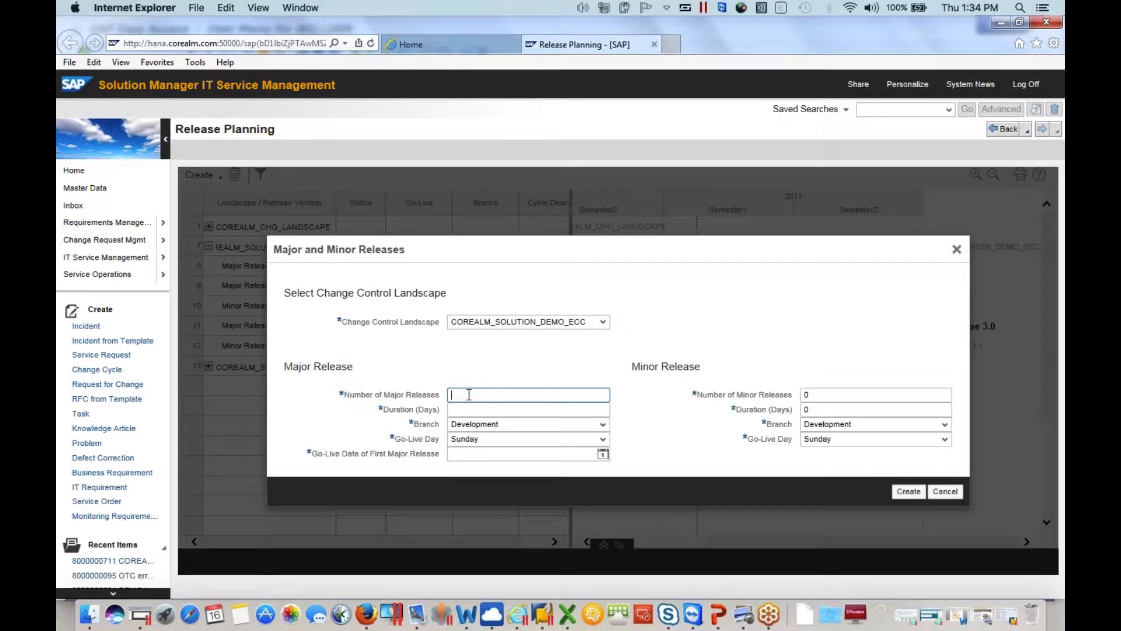
text(2)
click(468, 411)
text(180)
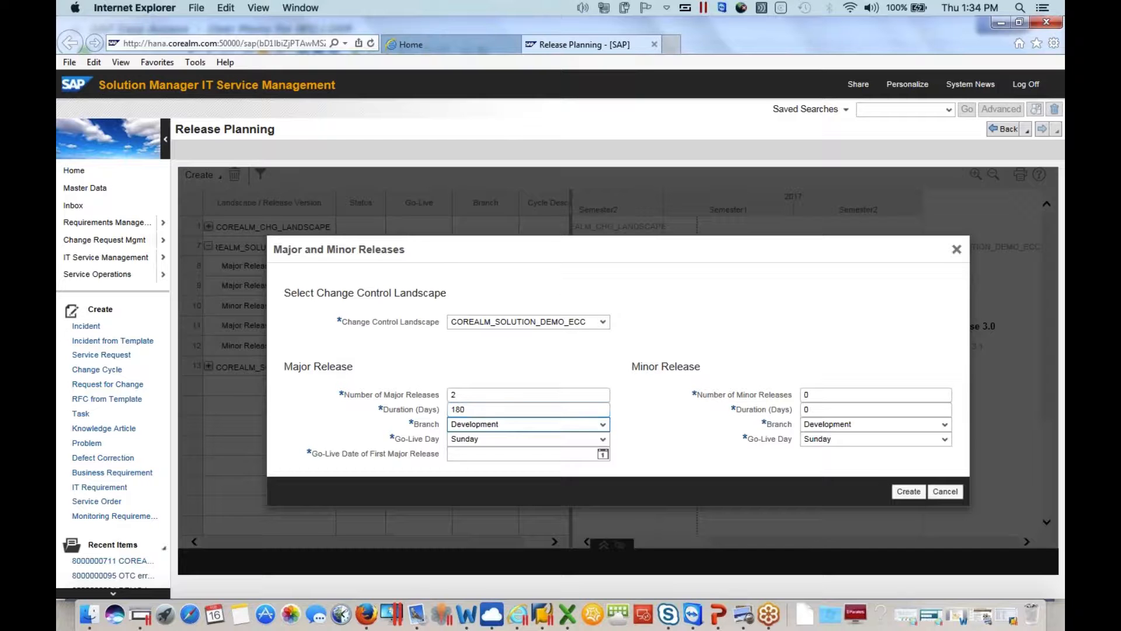
click(512, 424)
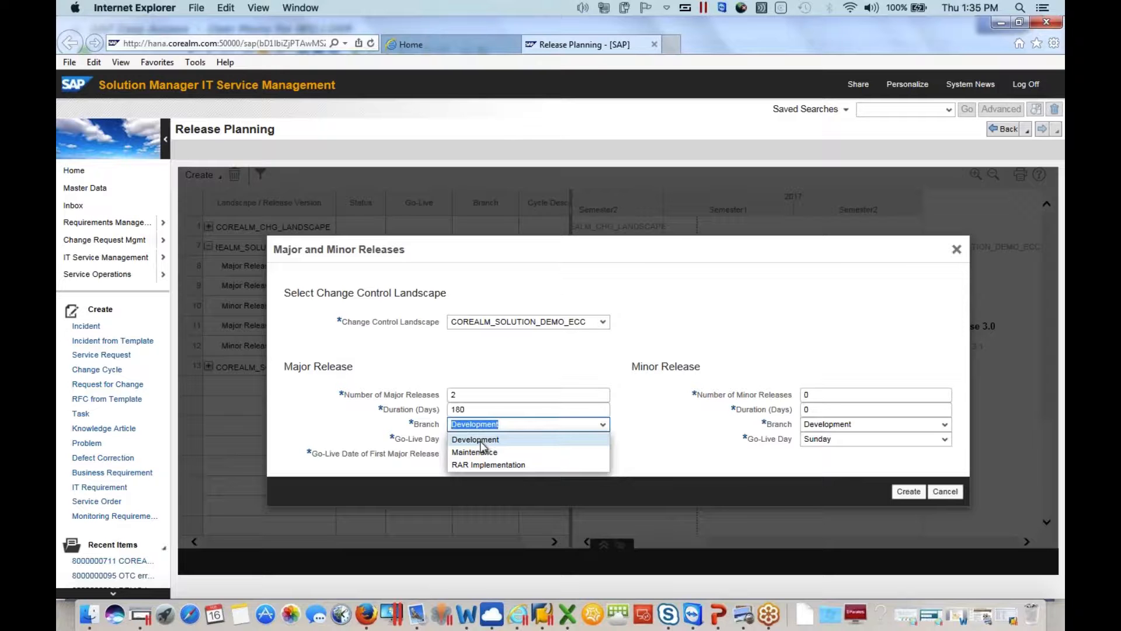
click(480, 440)
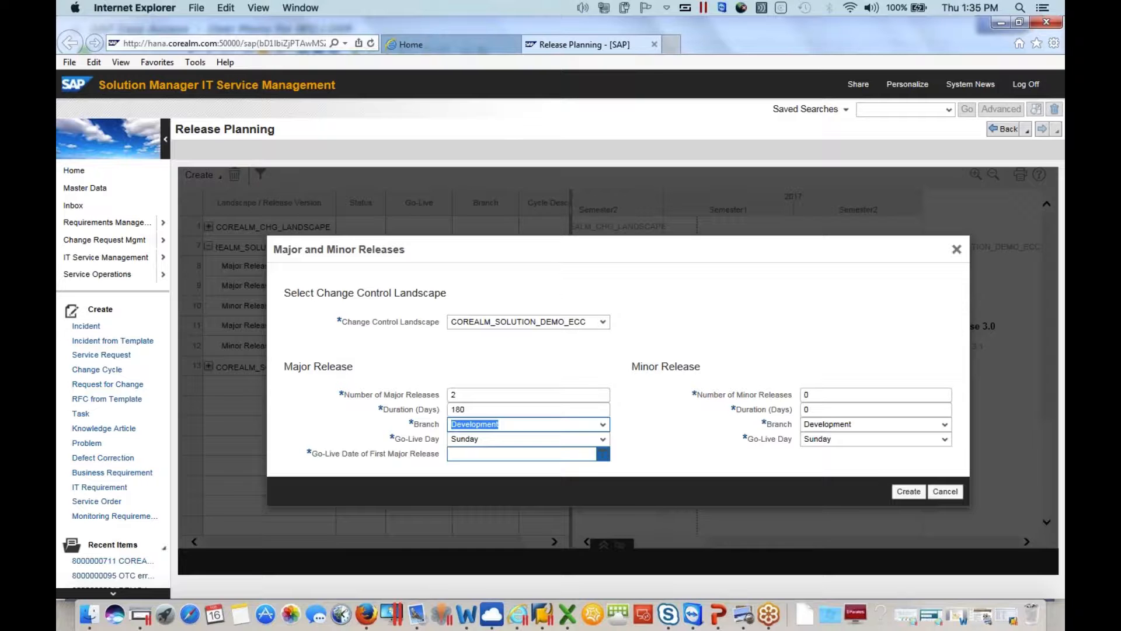
Set the go-live date of the first major release to May 14, 2017
click(602, 454)
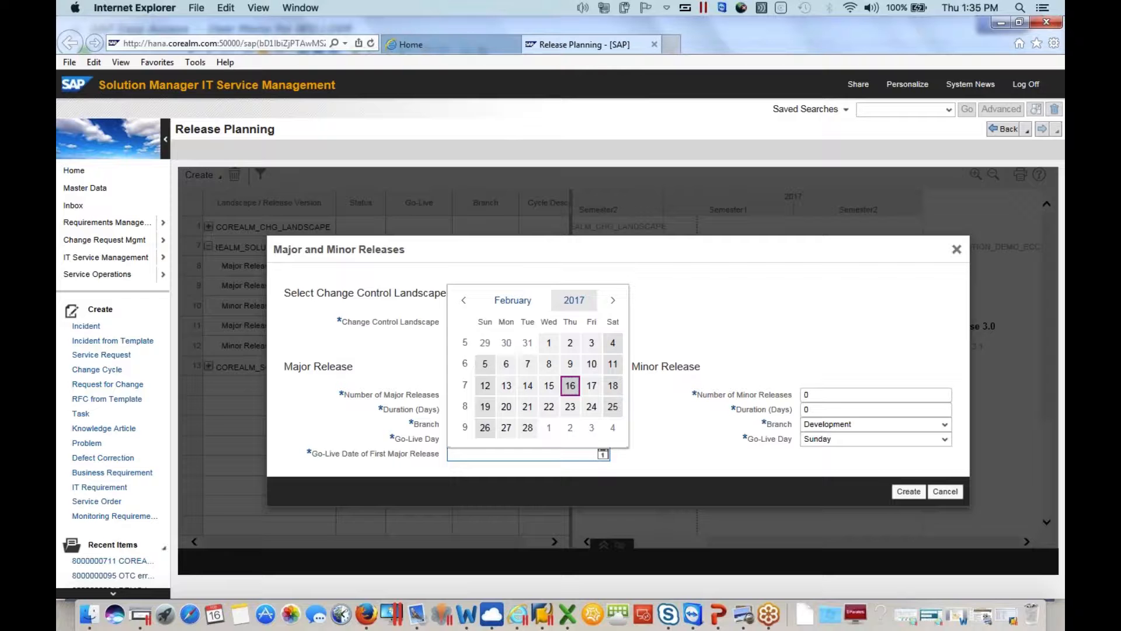
click(613, 299)
click(613, 300)
click(613, 300)
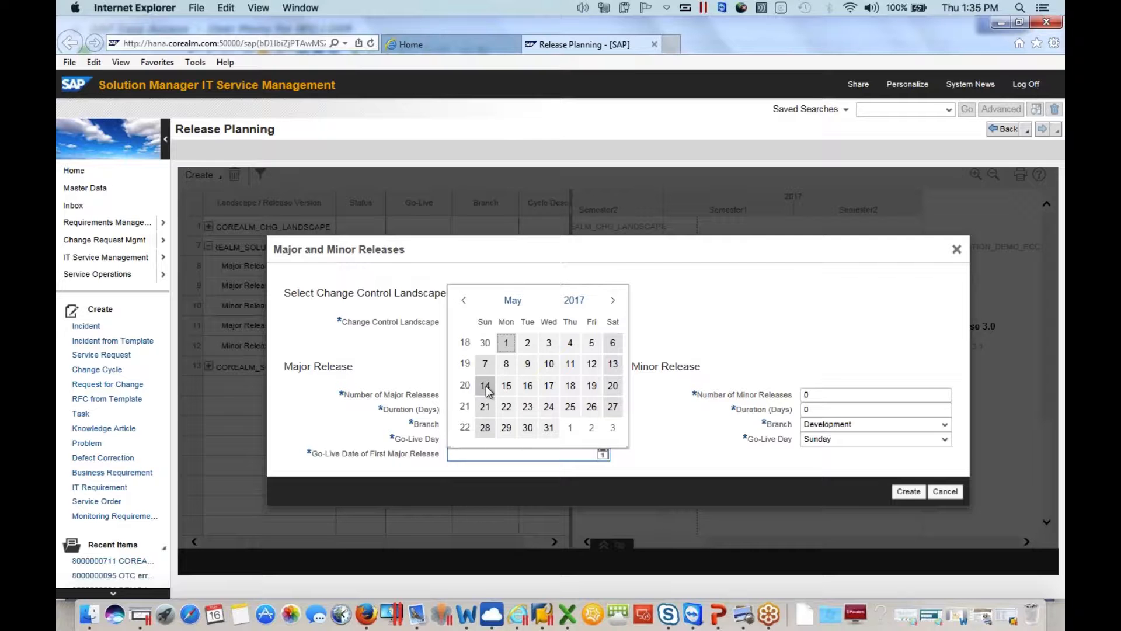
click(485, 387)
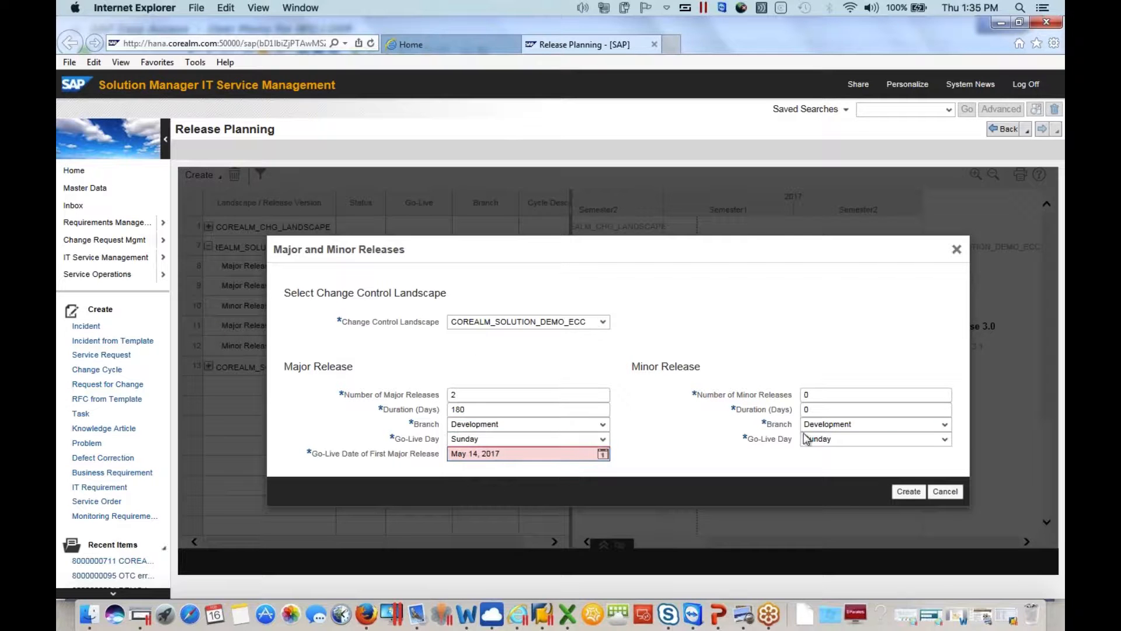
Set the number of minor releases to 4, with a duration of 90 days and the Maintenance branch
click(822, 395)
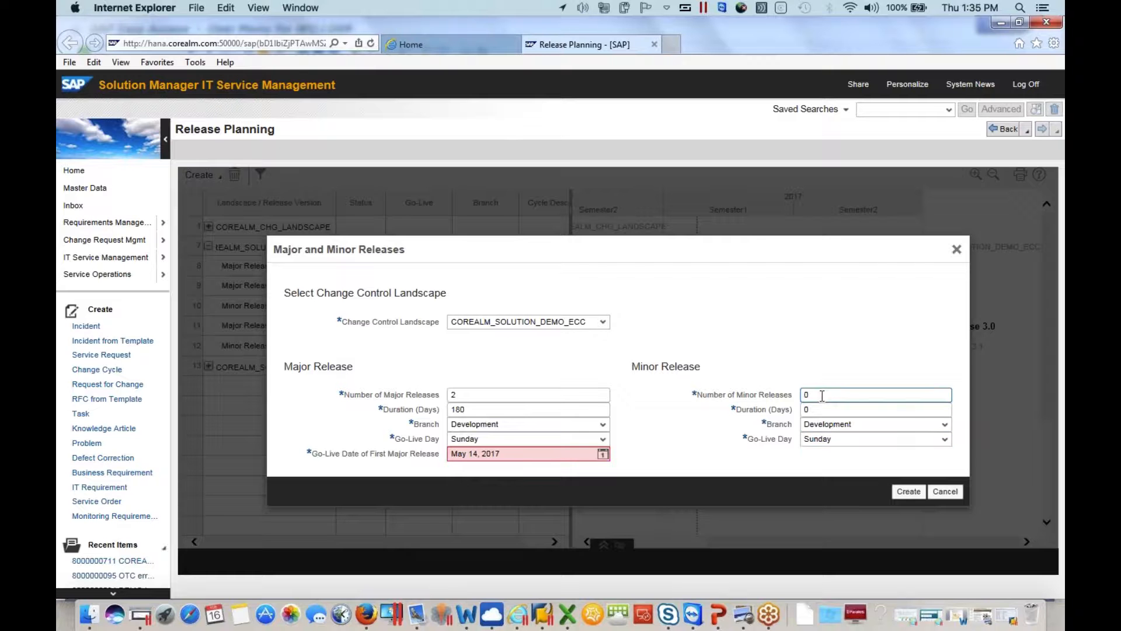
key(BackSpace)
text(4)
click(821, 409)
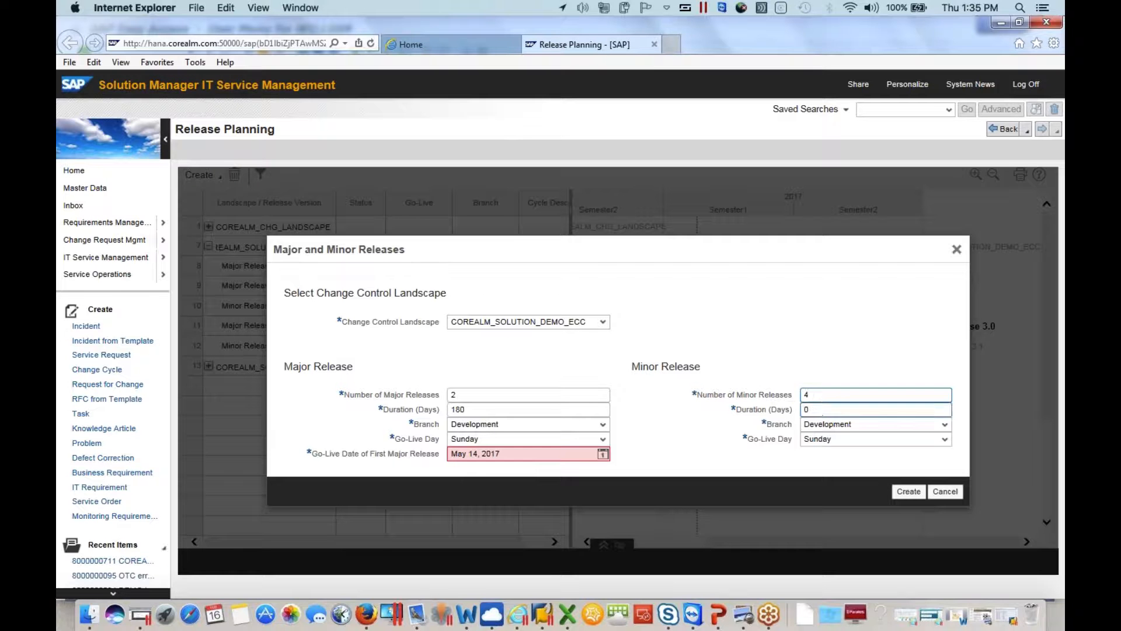
key(BackSpace)
text(9)
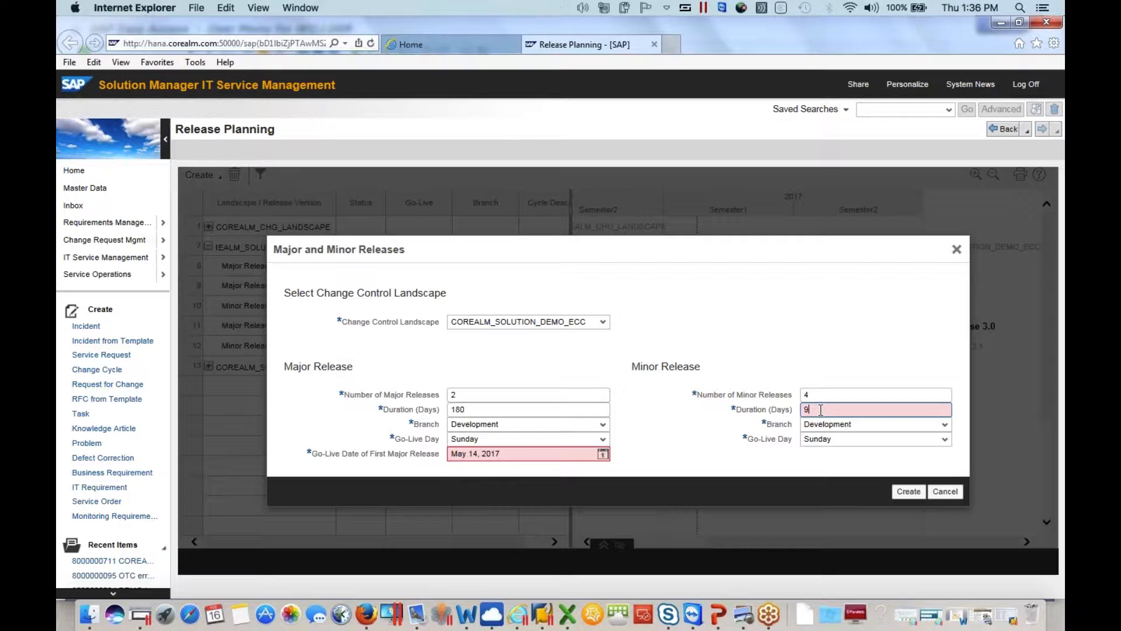
text(0)
key(Tab)
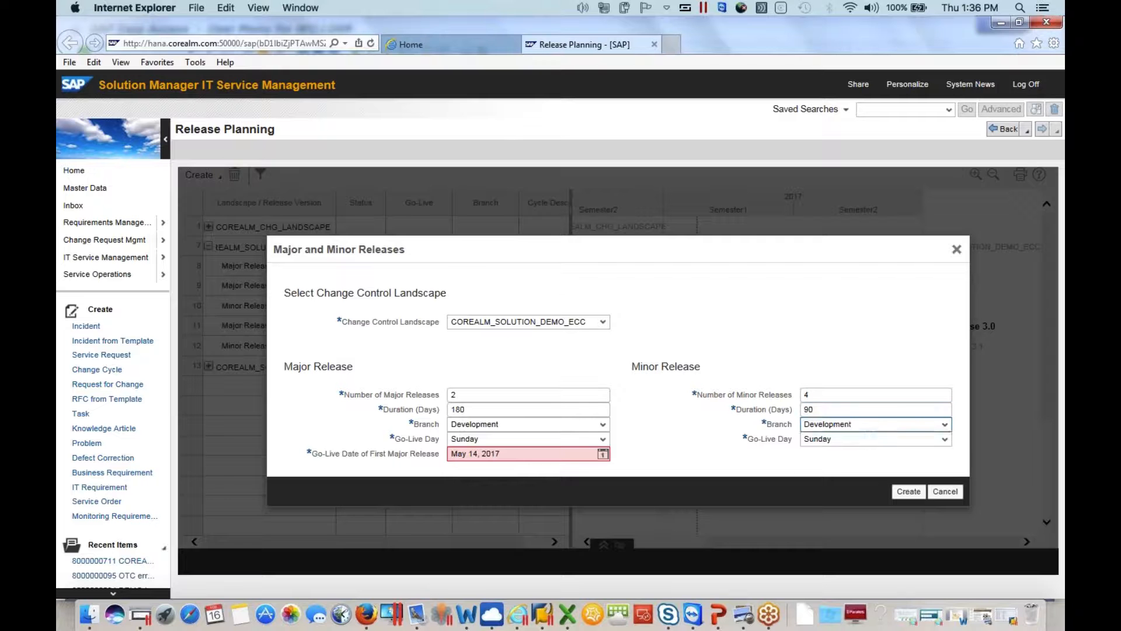
click(860, 424)
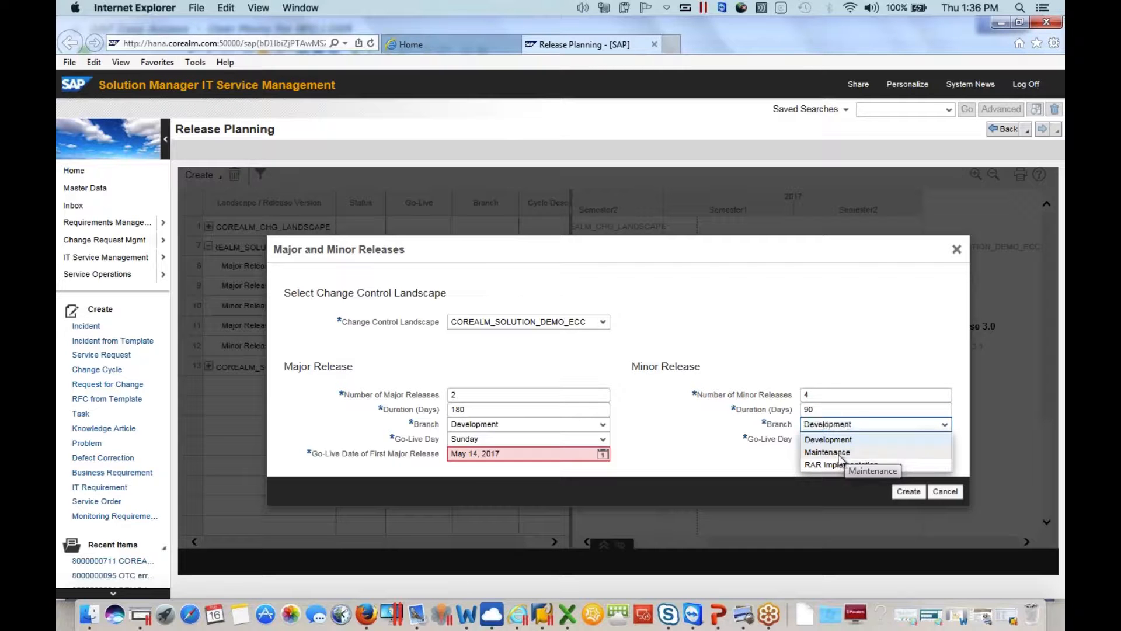
click(841, 455)
click(898, 425)
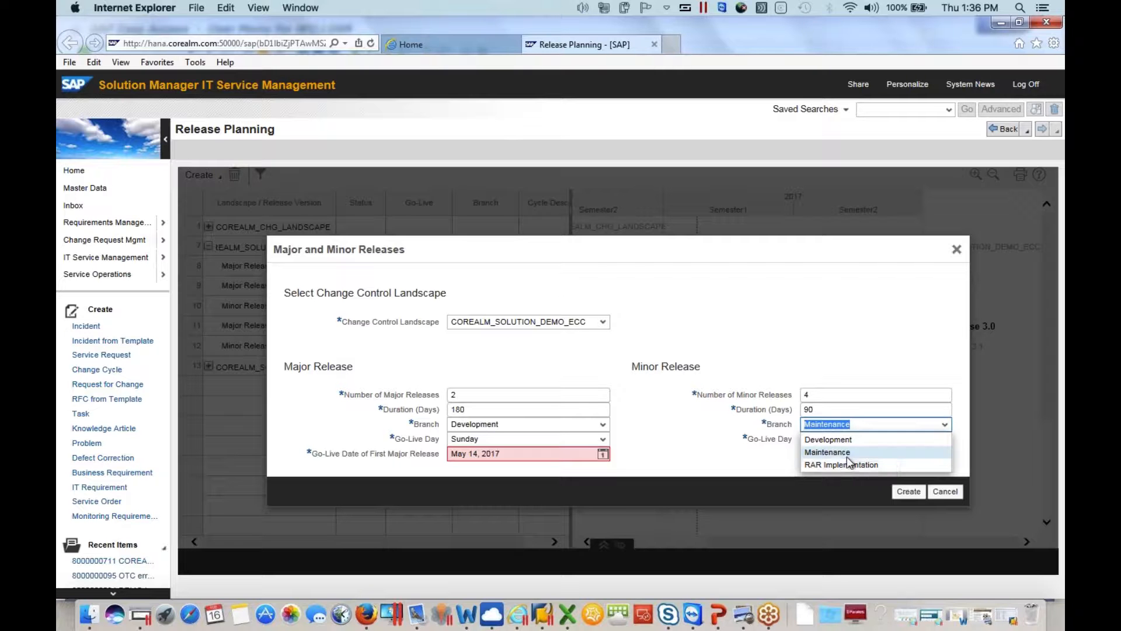
click(816, 453)
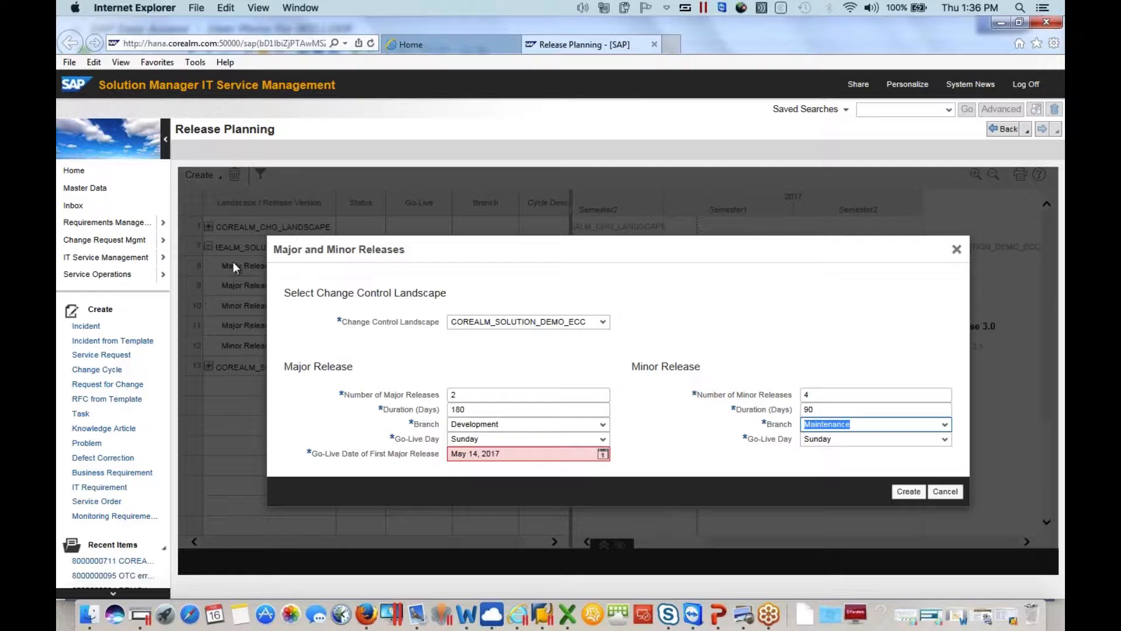
Set the go-live date of the first major release to Feb 11, 2018 and create the major and minor releases
click(603, 454)
click(613, 299)
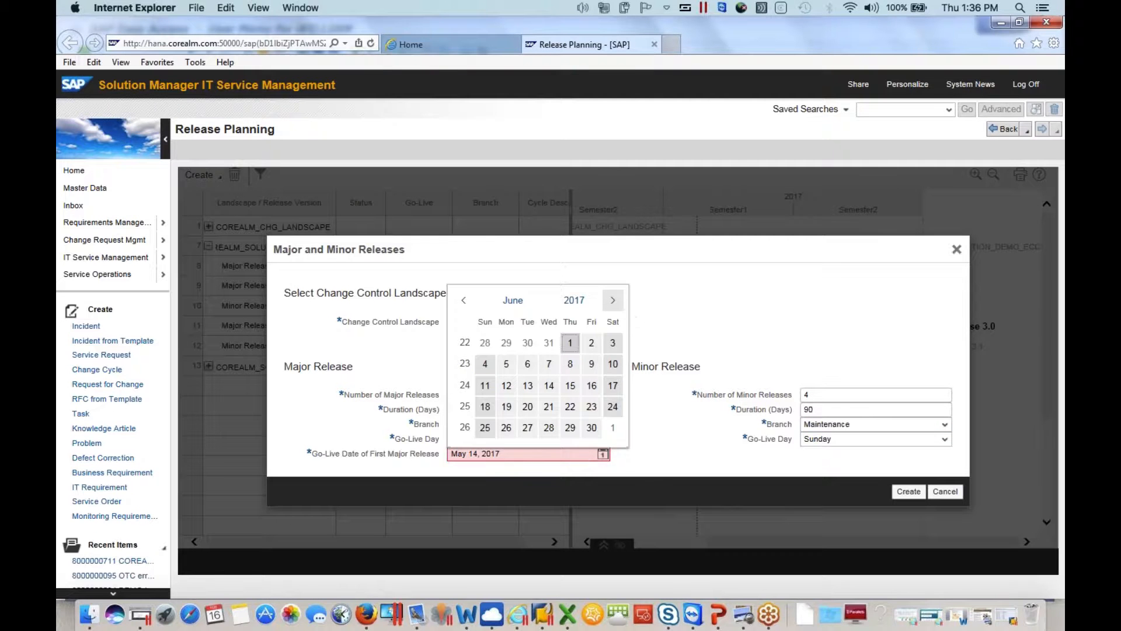
click(612, 299)
click(613, 299)
click(612, 300)
click(612, 299)
click(612, 300)
click(613, 300)
click(613, 300)
click(613, 300)
click(485, 385)
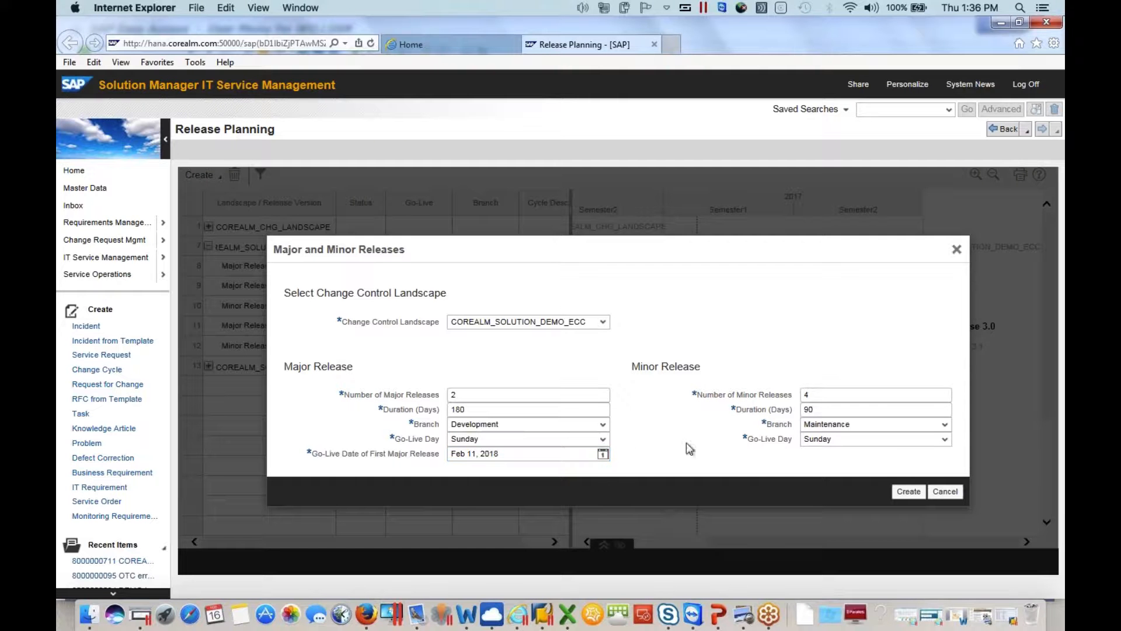
click(908, 492)
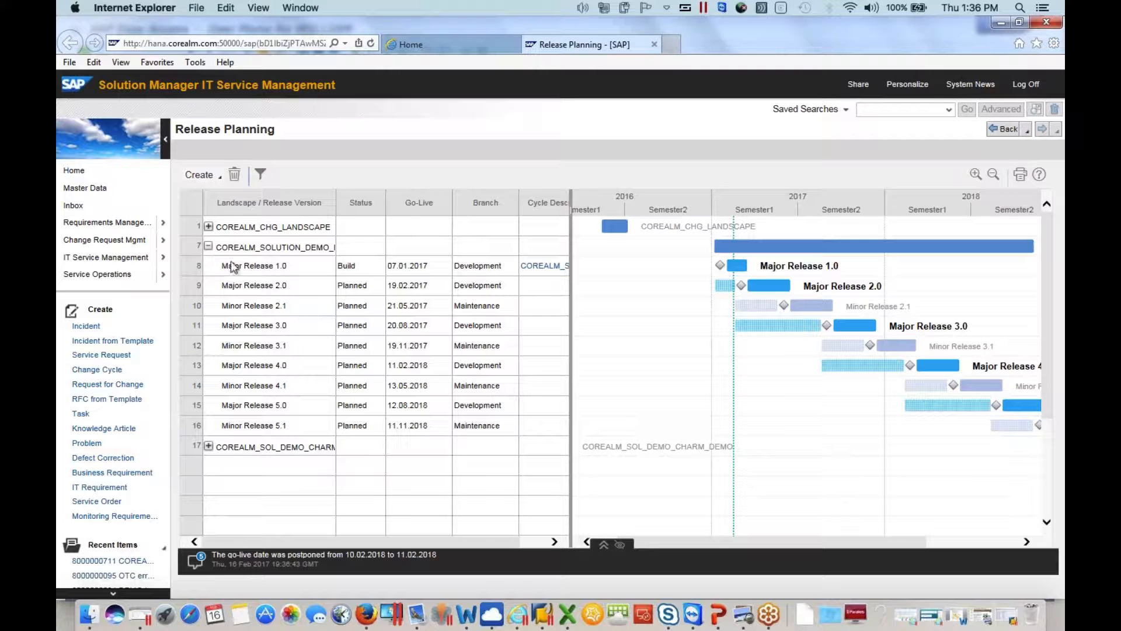
Examine the COREALM_SOLUTION_DEMO_ECC landscape and its Major Release 1.0 in the release table and timeline
click(217, 249)
drag(217, 248, 354, 251)
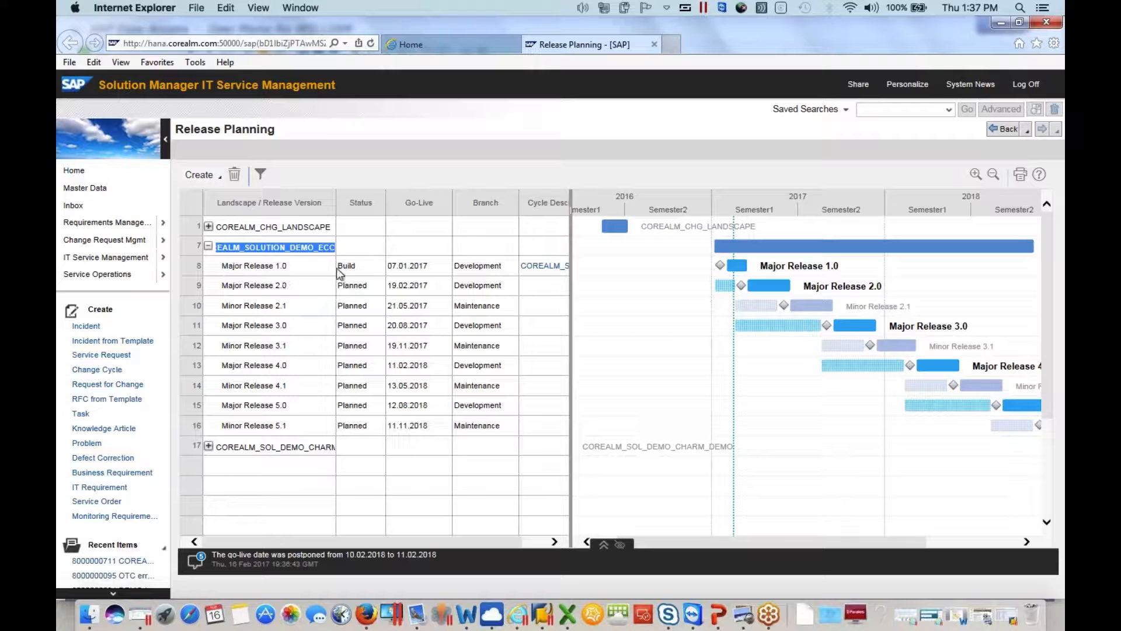
click(228, 268)
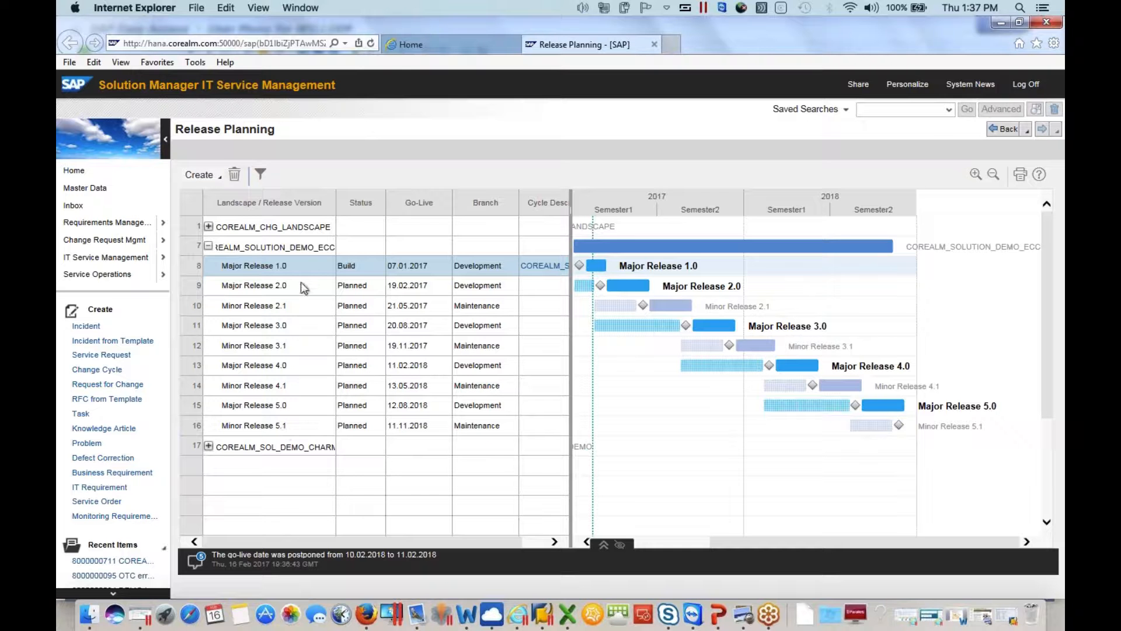
Try to postpone the go-live date of Major Release 4.0 to 18.02.2018
click(293, 369)
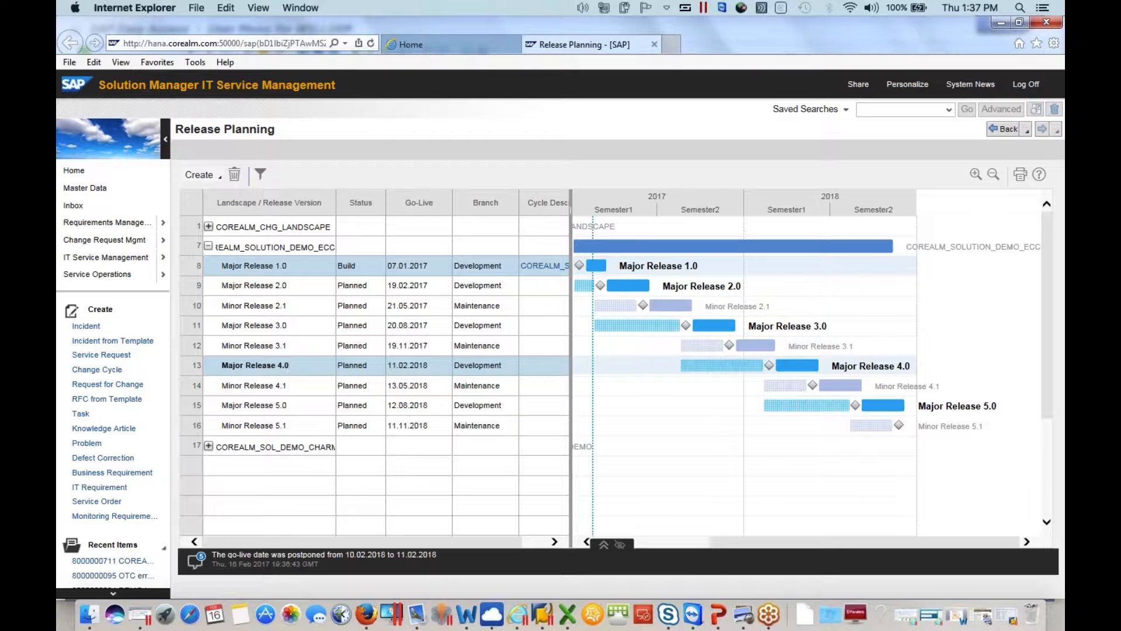
click(421, 365)
click(421, 365)
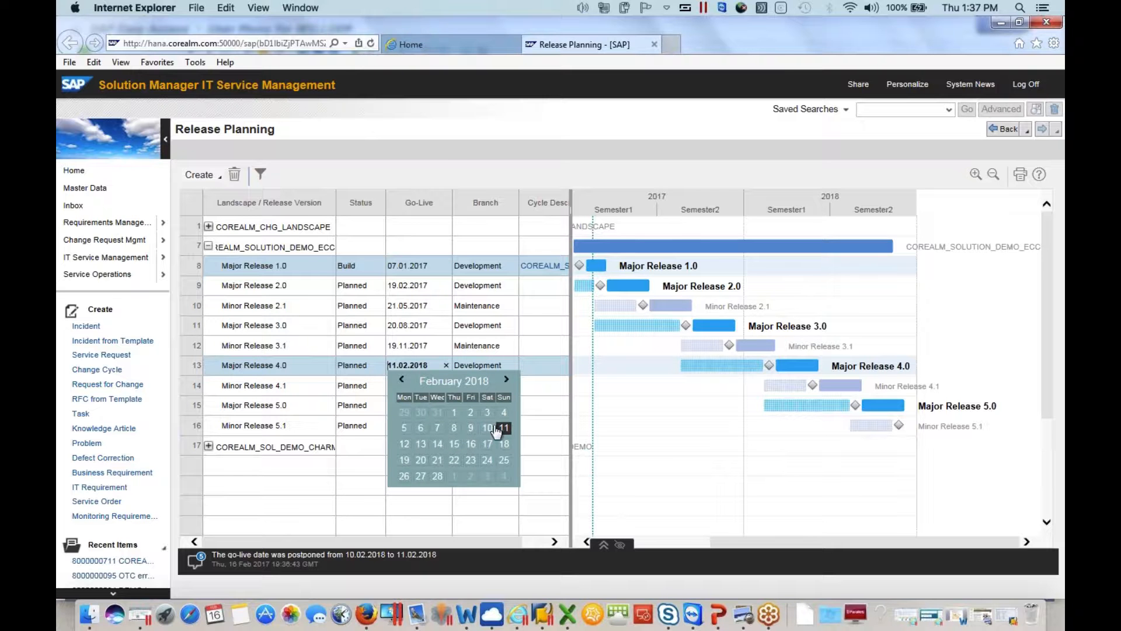
click(505, 445)
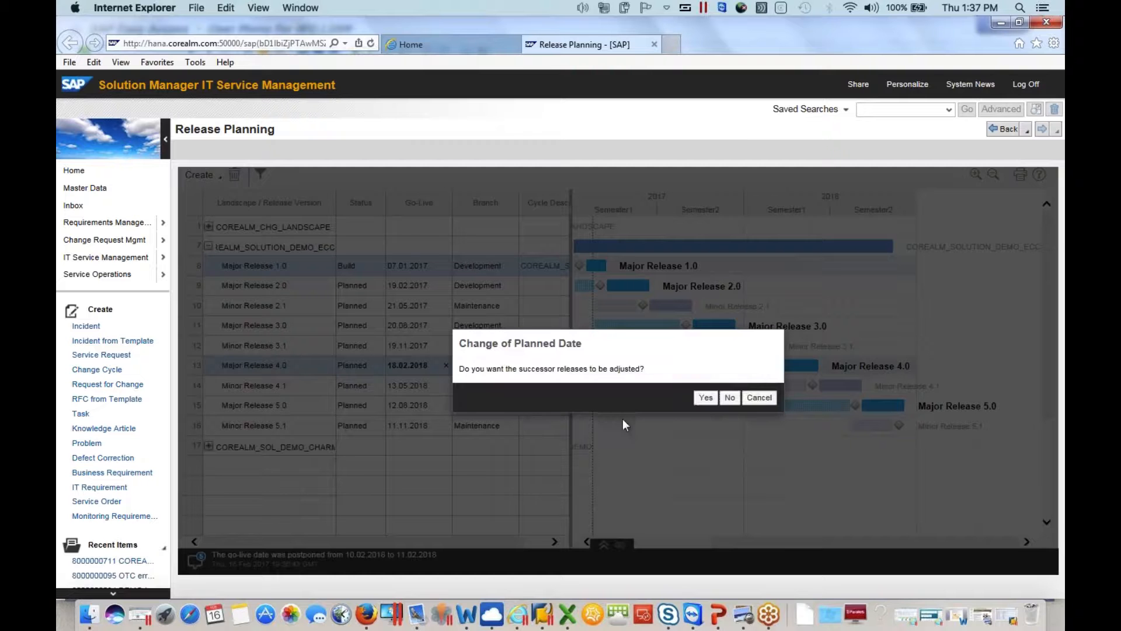
click(759, 399)
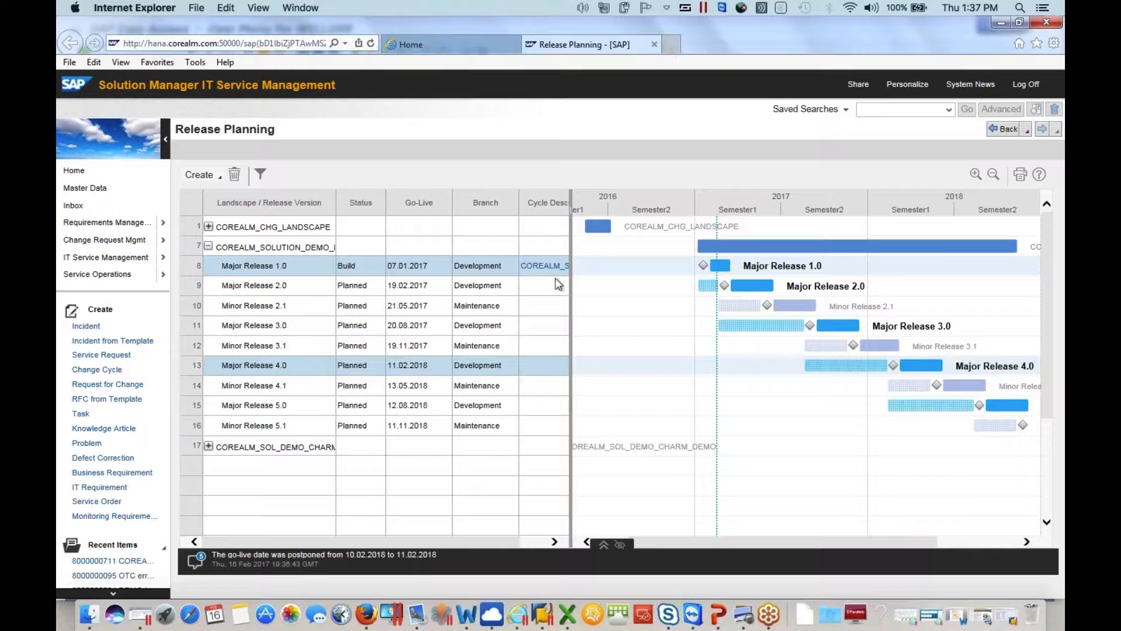
Examine the planned releases on an enlarged timeline and in the restored table, and clear the selection of Major Release 4.0
drag(571, 244, 304, 244)
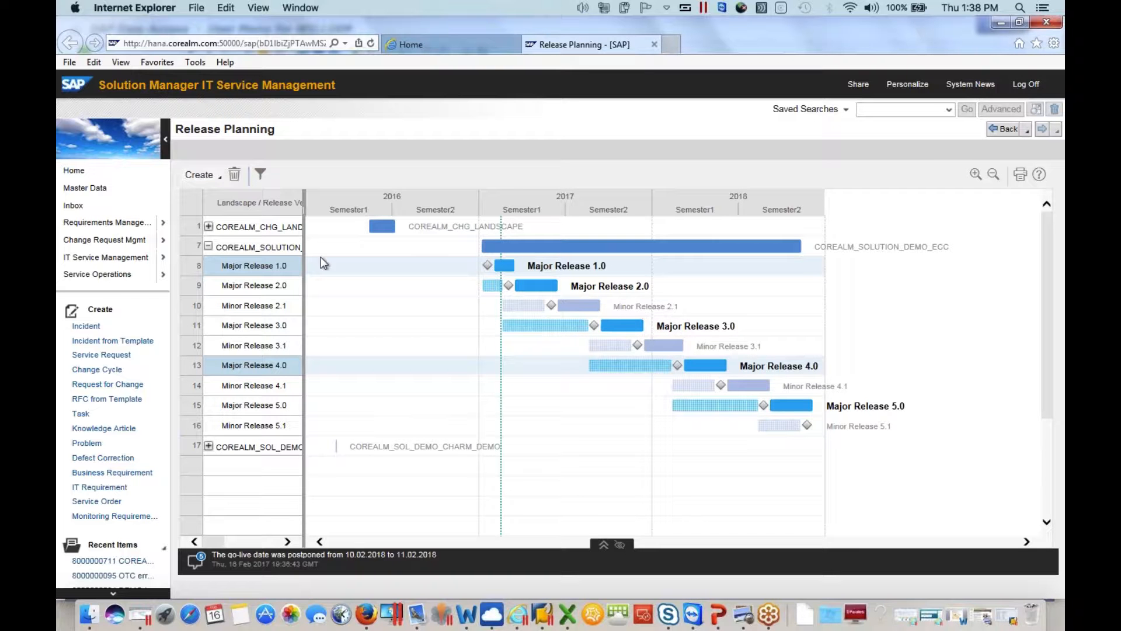
drag(304, 261, 315, 260)
drag(571, 233, 577, 210)
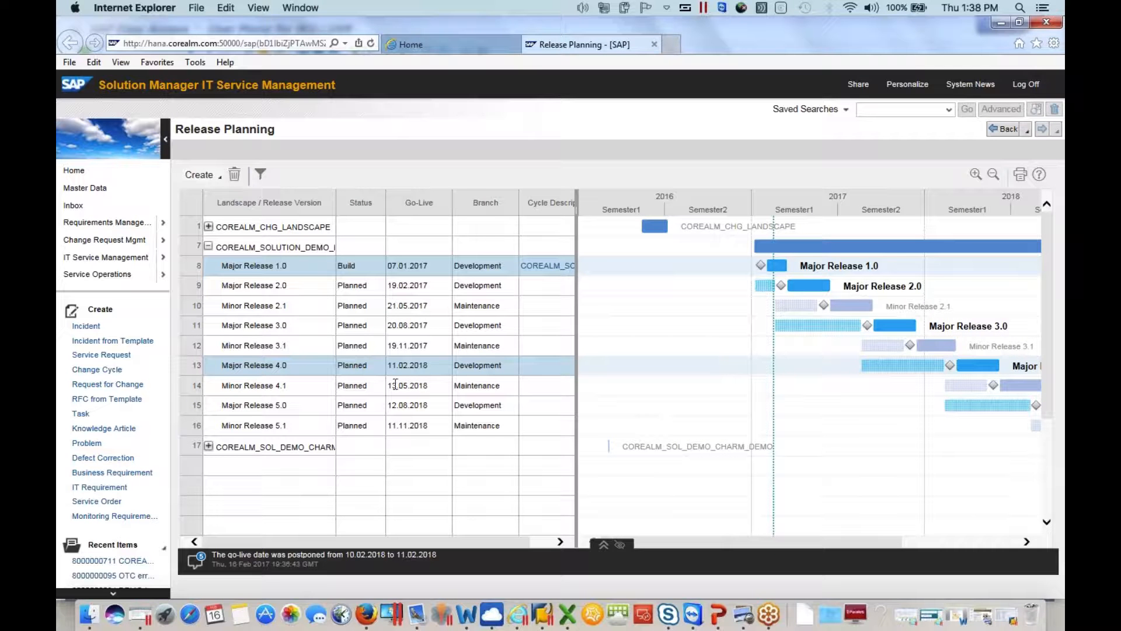
click(295, 427)
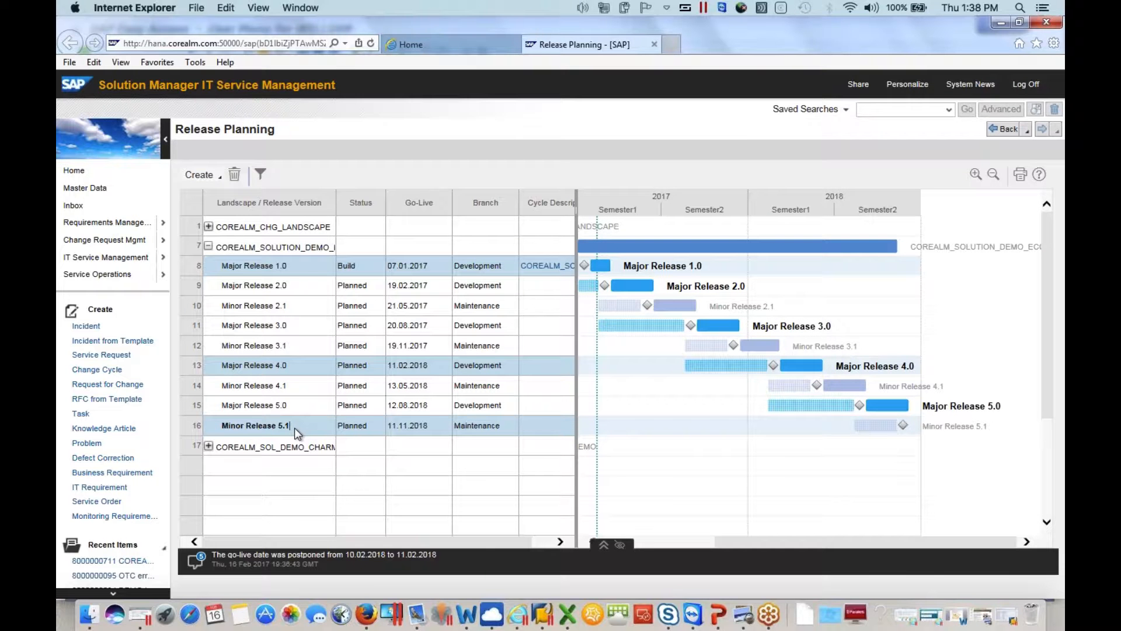
click(309, 421)
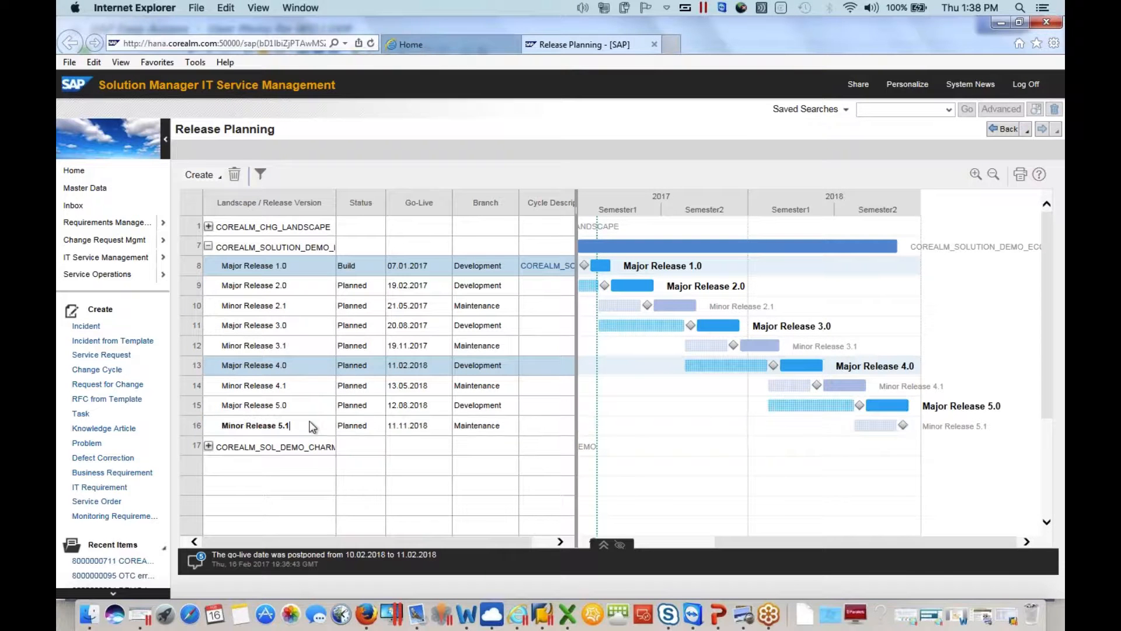
click(305, 368)
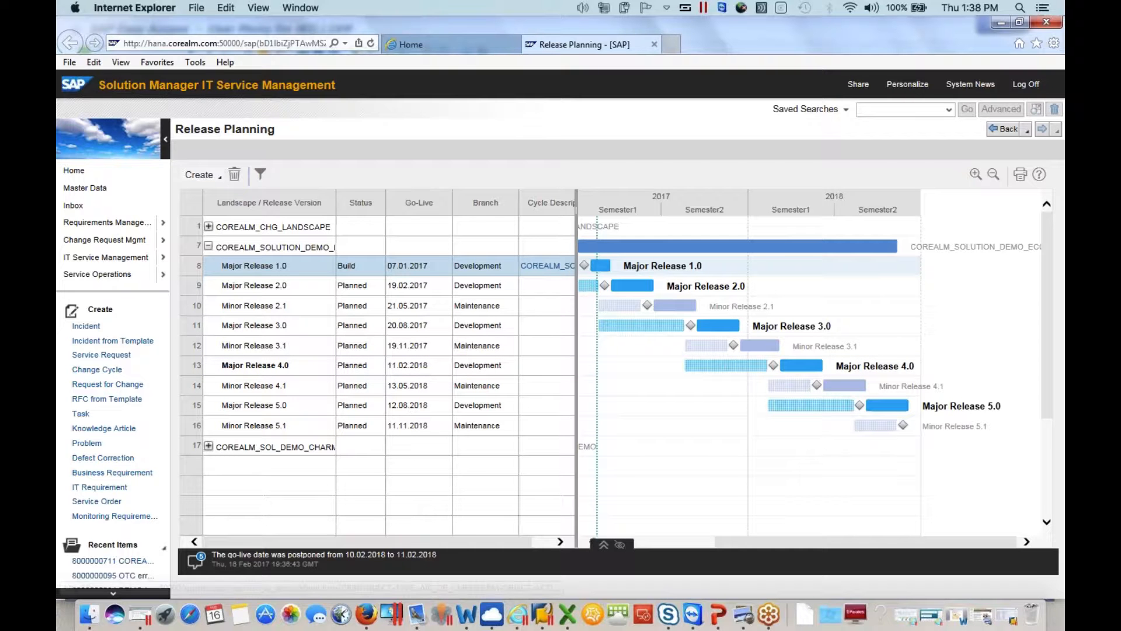
Open the release cycle linked in the cycle description of Major Release 1.0
drag(418, 542, 488, 542)
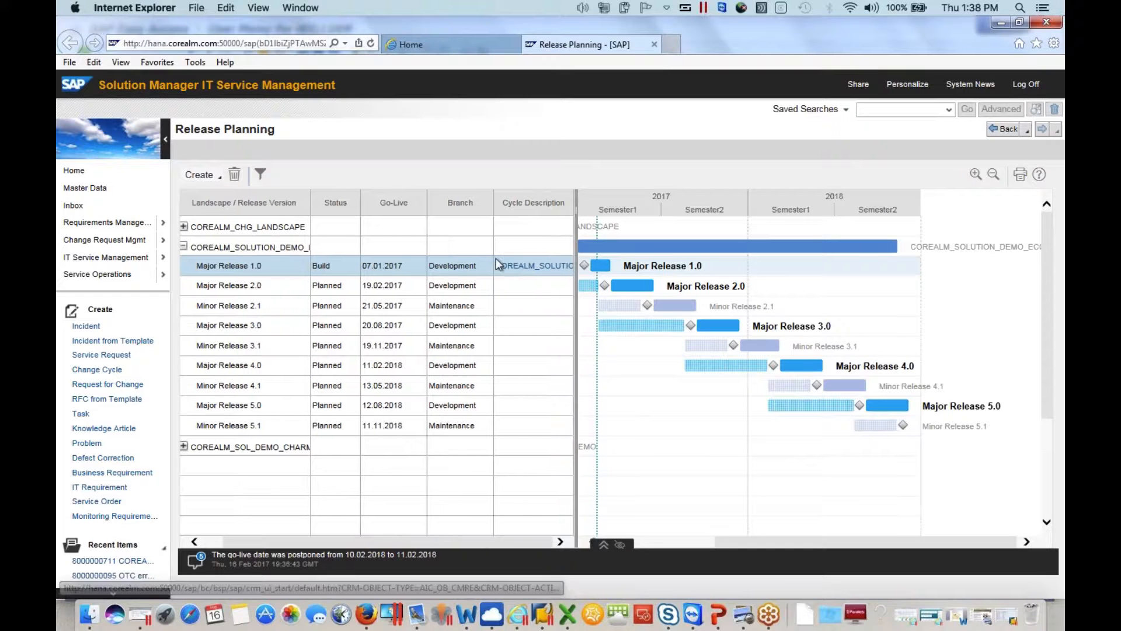
click(277, 272)
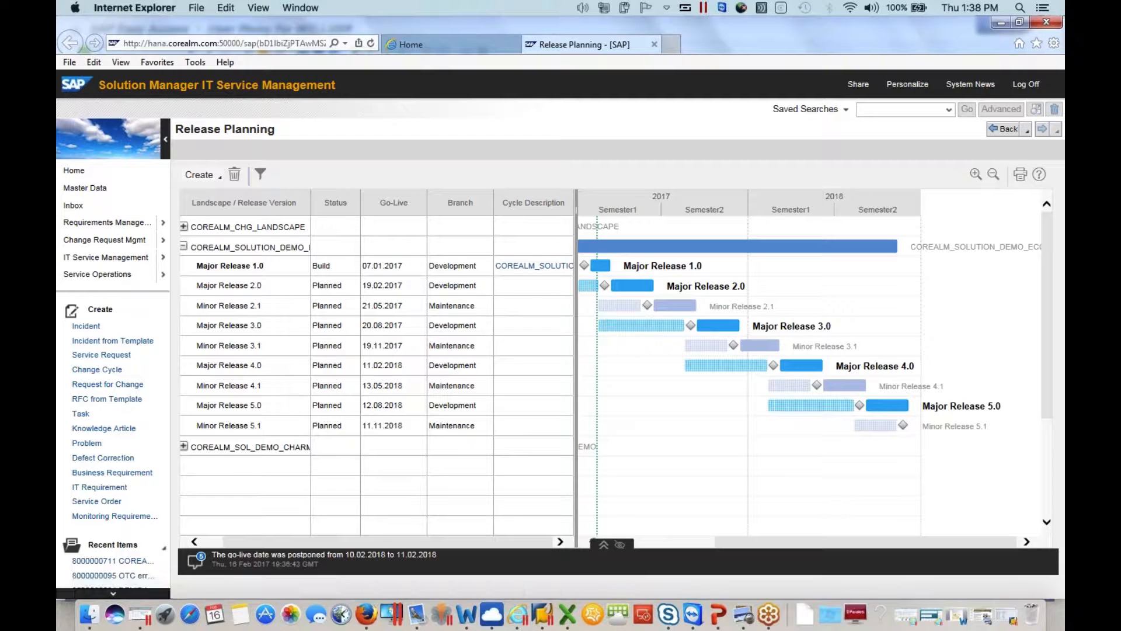
click(525, 266)
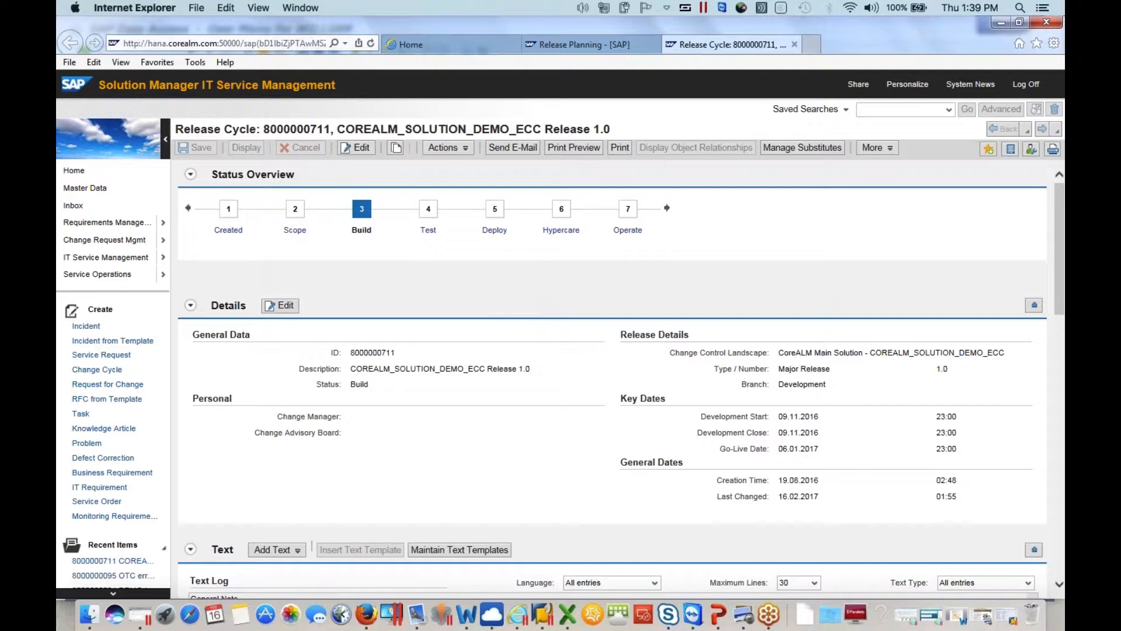
Switch the COREALM_SOLUTION_DEMO_ECC Release 1.0 cycle to the Test phase and save it
click(366, 150)
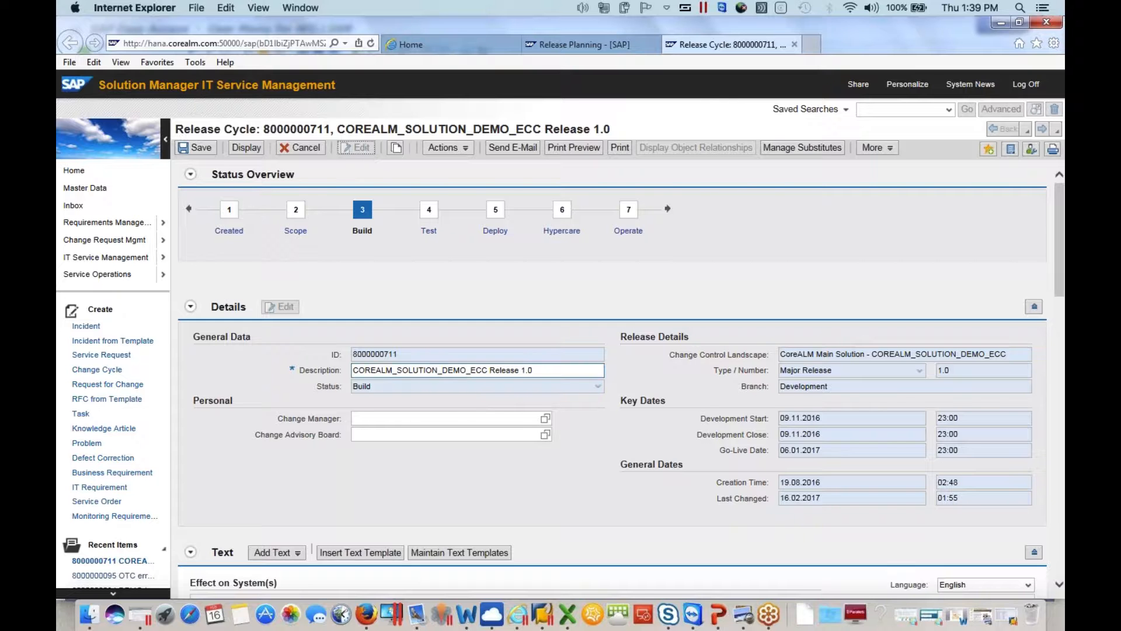
click(458, 148)
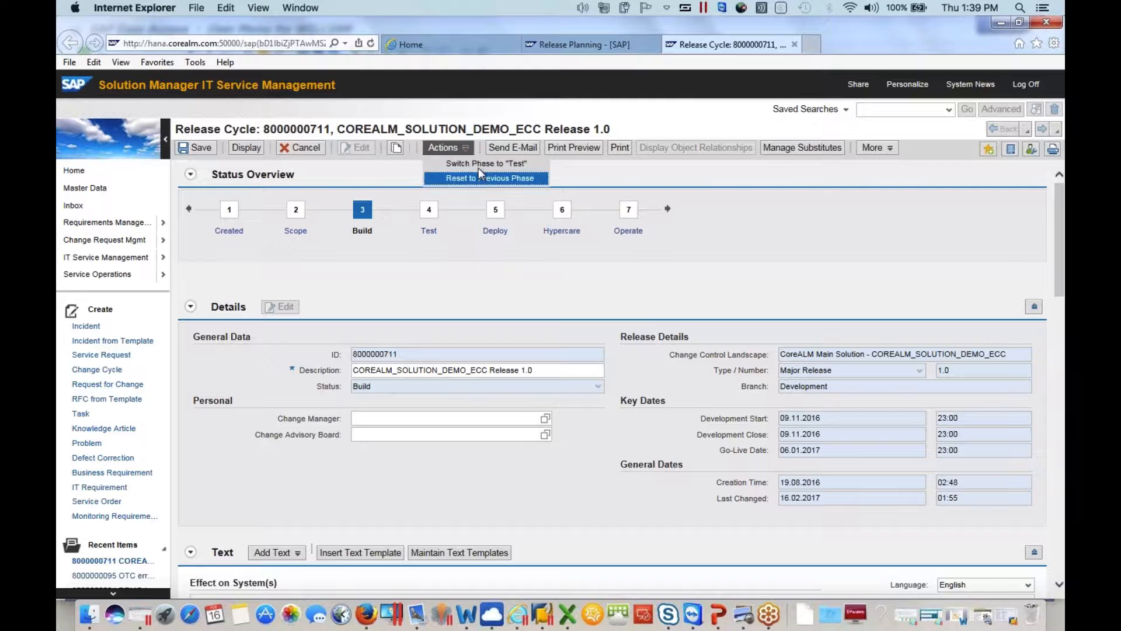
click(478, 178)
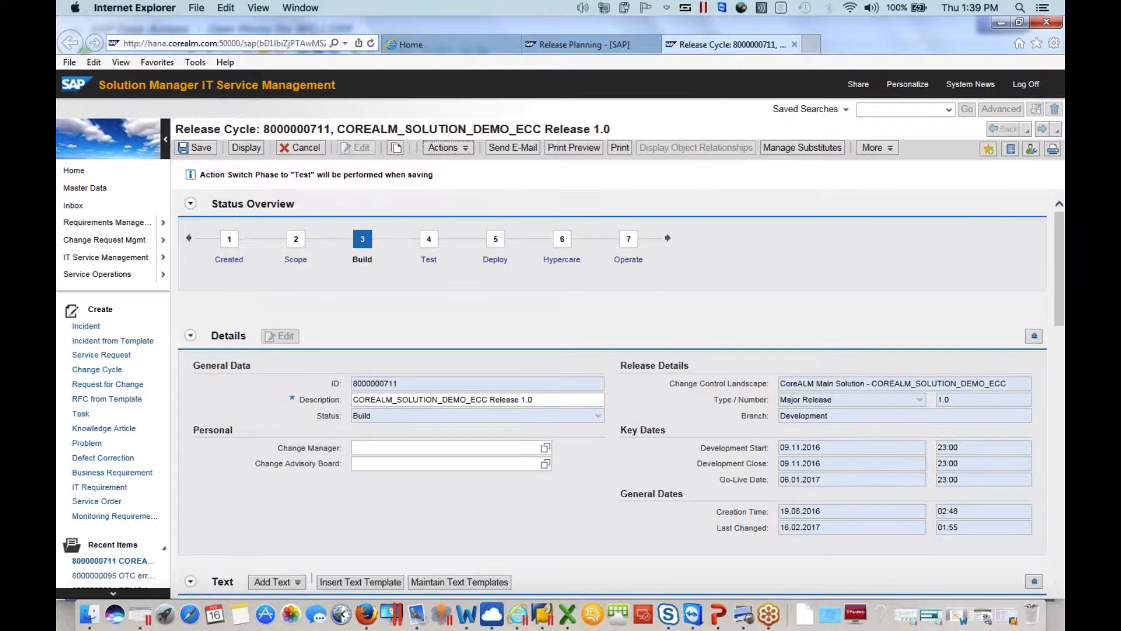
click(196, 149)
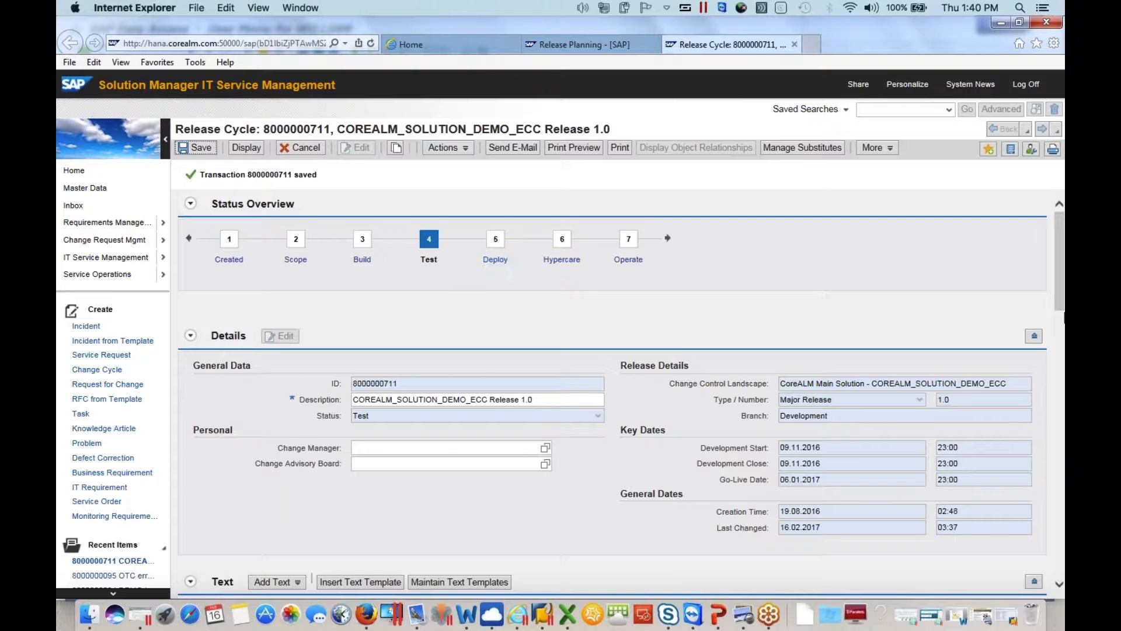
scroll(1058, 362, down, 10)
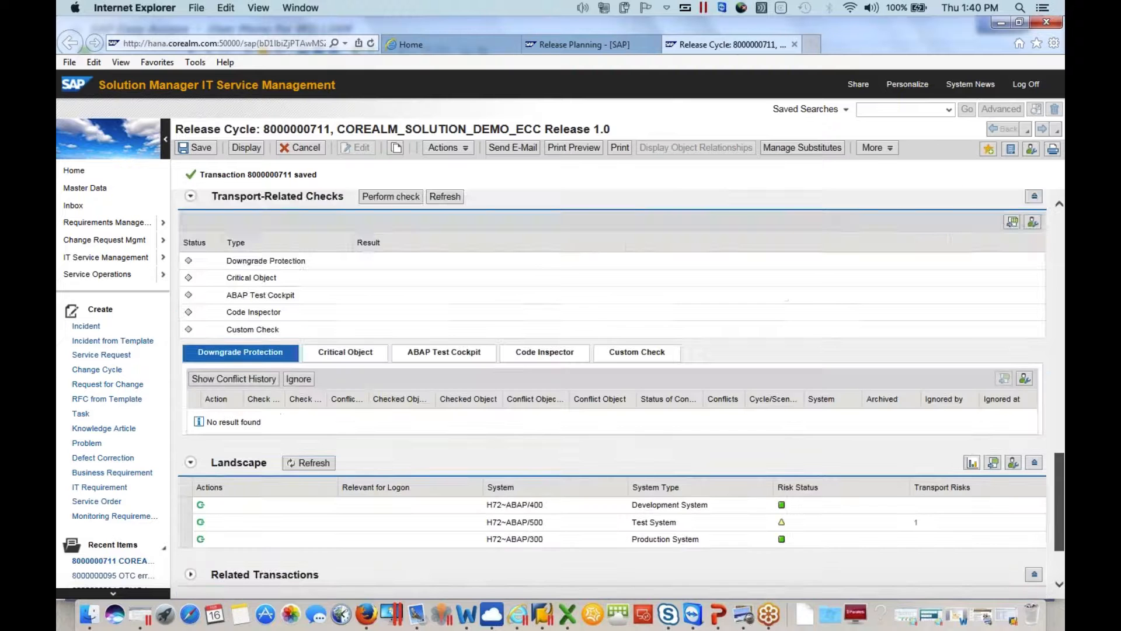
scroll(1050, 391, up, 10)
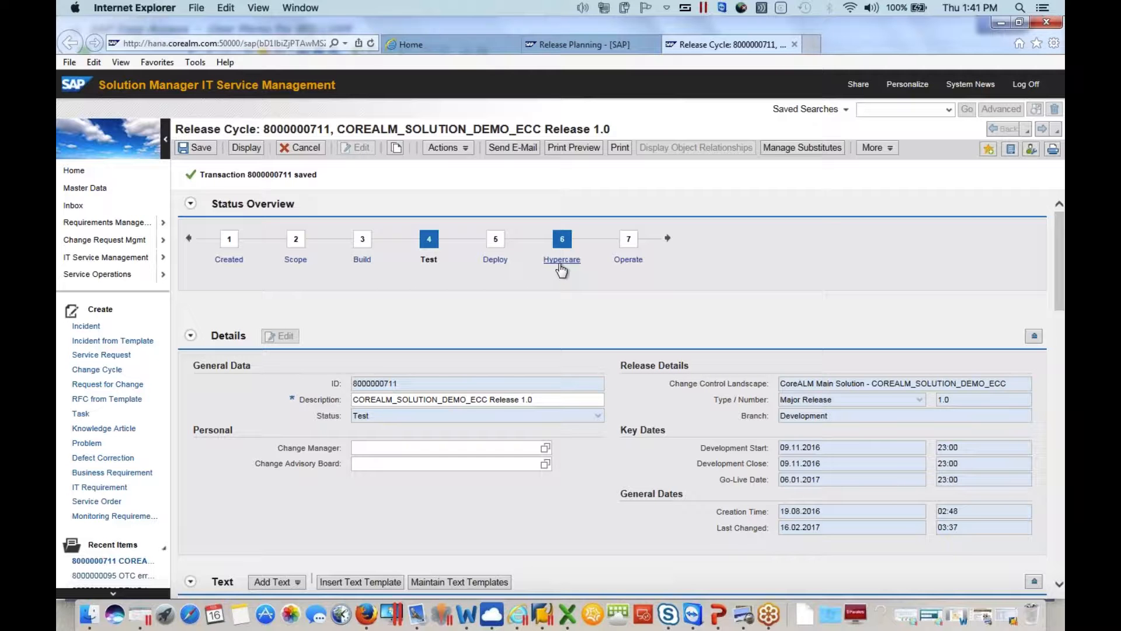
Open Change and Release Management from the launchpad home and create a new change of type C Normal Change (ZMMJ)
click(455, 44)
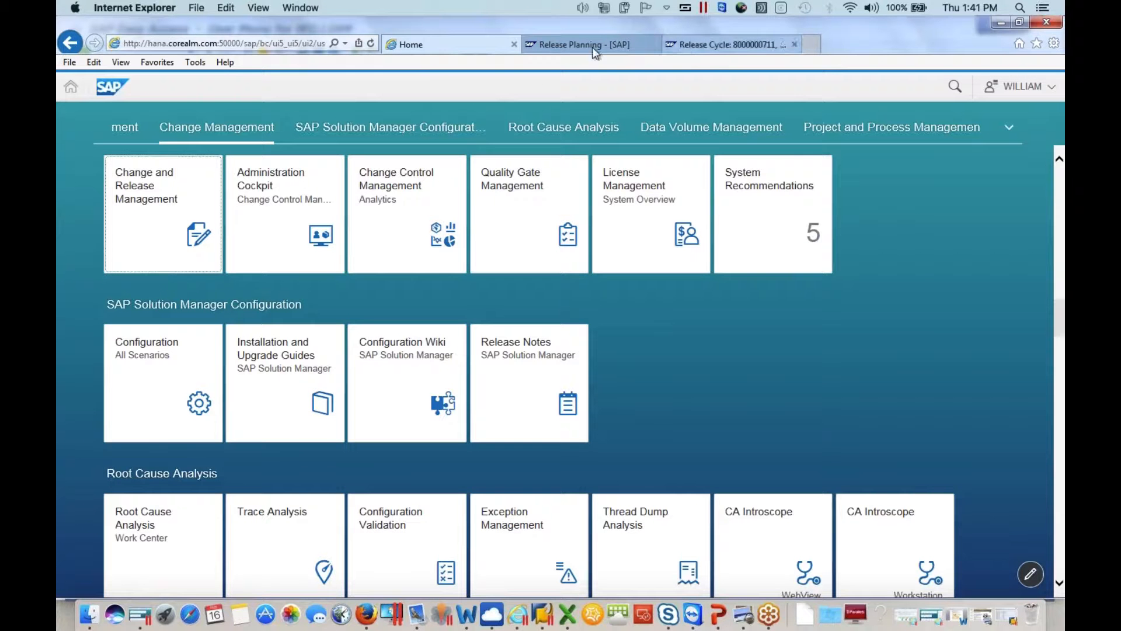
click(178, 221)
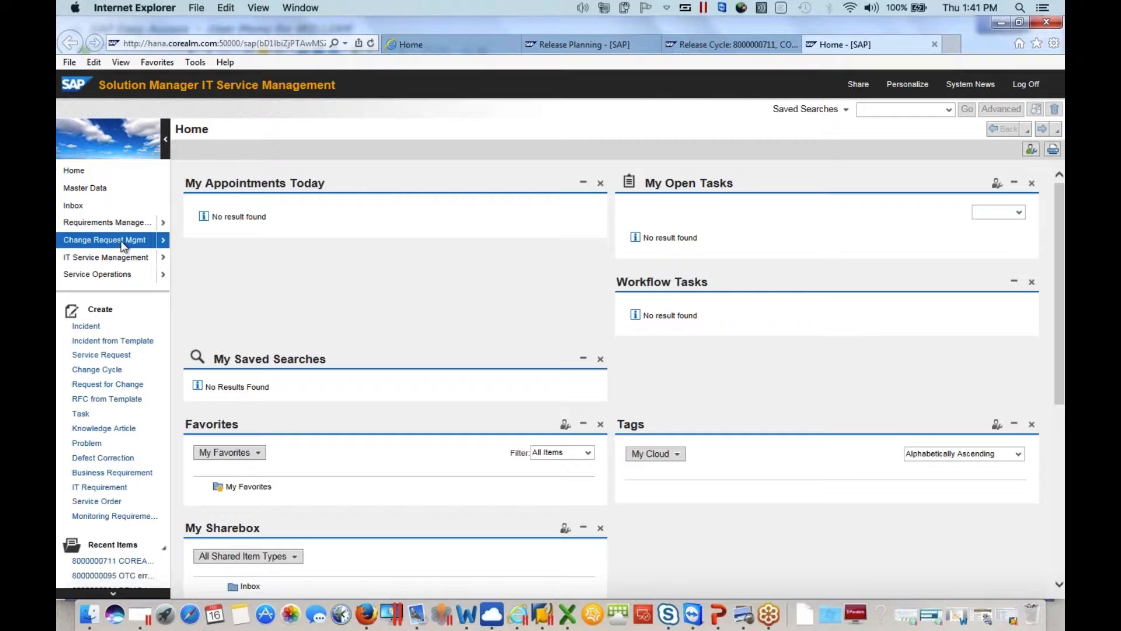
click(118, 241)
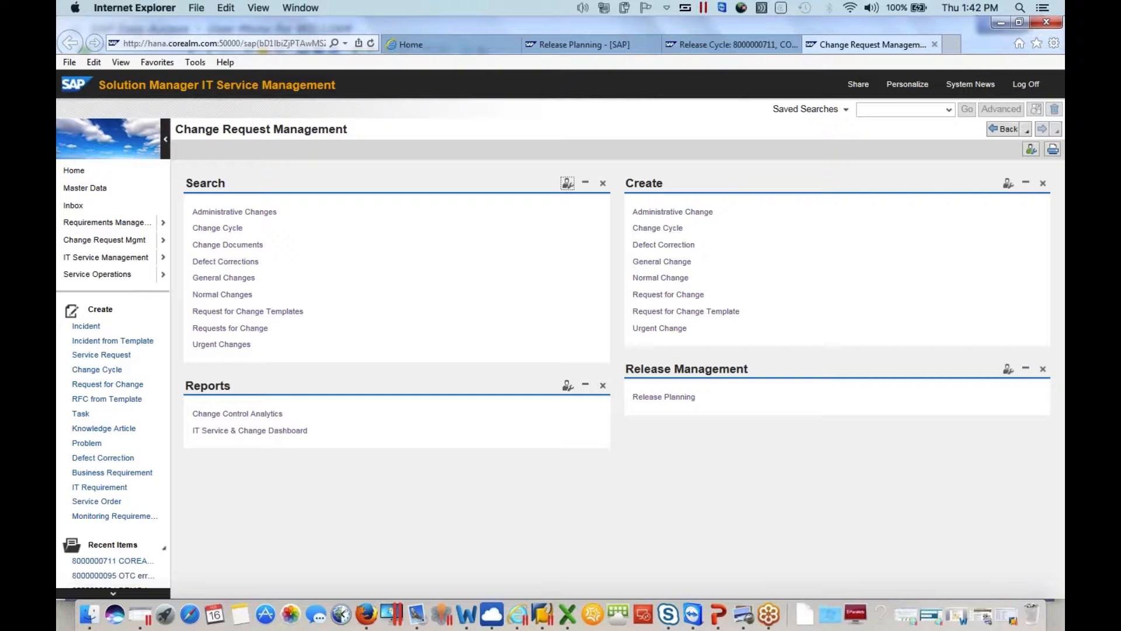
click(656, 282)
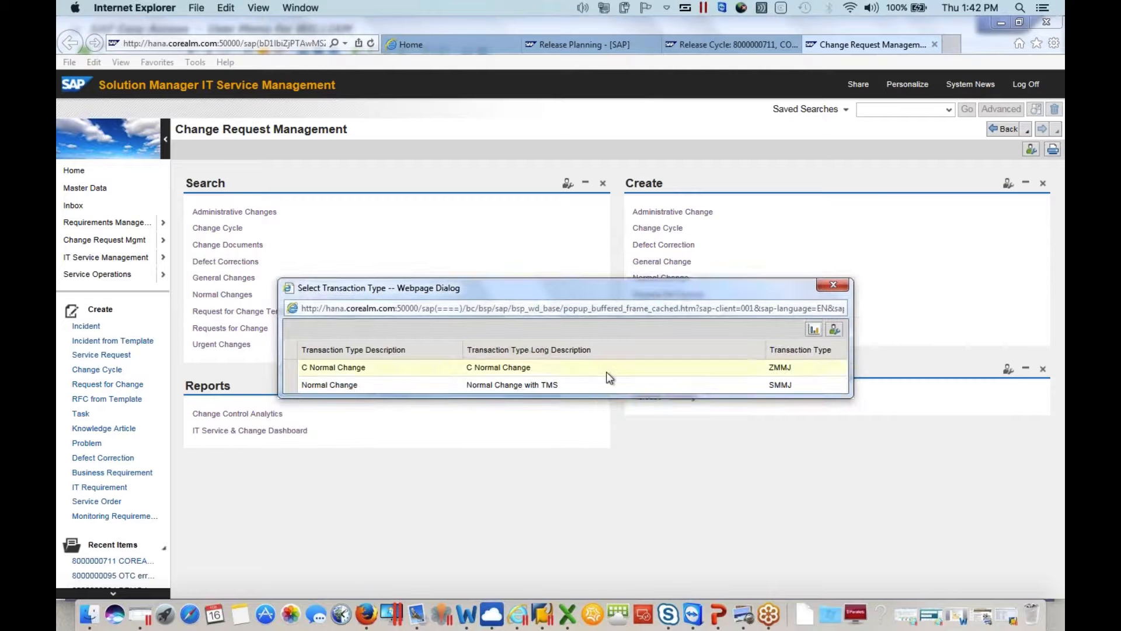
click(606, 374)
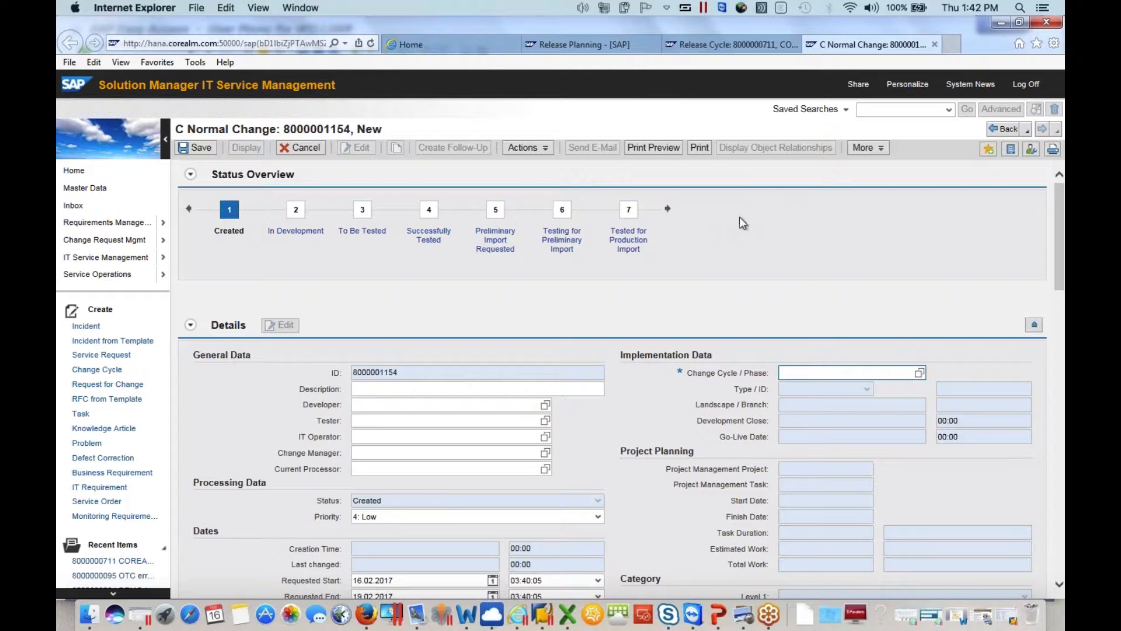
Enter DEMO WP OTC as the description of the new normal change
drag(1063, 271, 1063, 320)
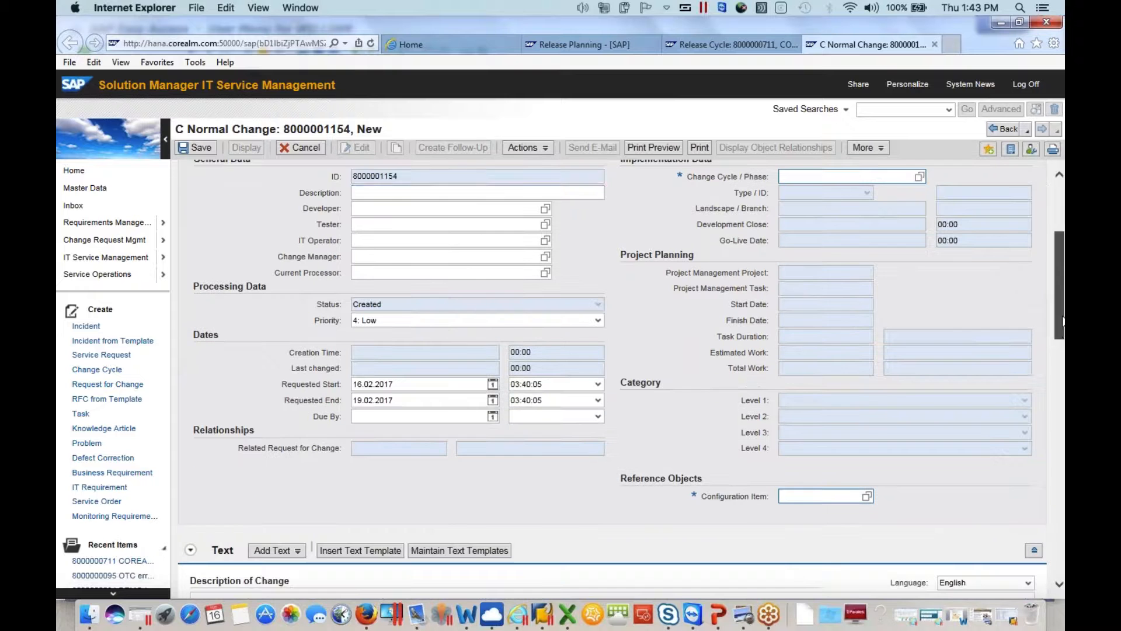
click(467, 191)
text(DEMO)
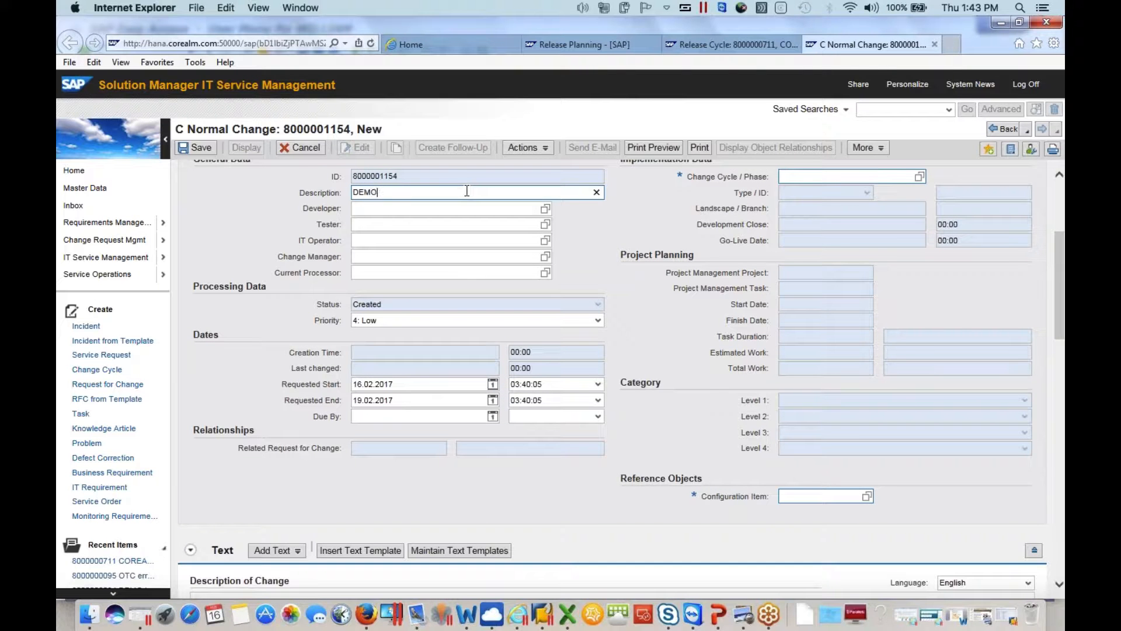
text( W{ OTC)
key(BackSpace)
key(BackSpace)
key(BackSpace)
key(BackSpace)
key(BackSpace)
text(P OTC)
key(Tab)
Enter the responsible user's name as developer, tester, IT operator and change manager of the normal change
text(w)
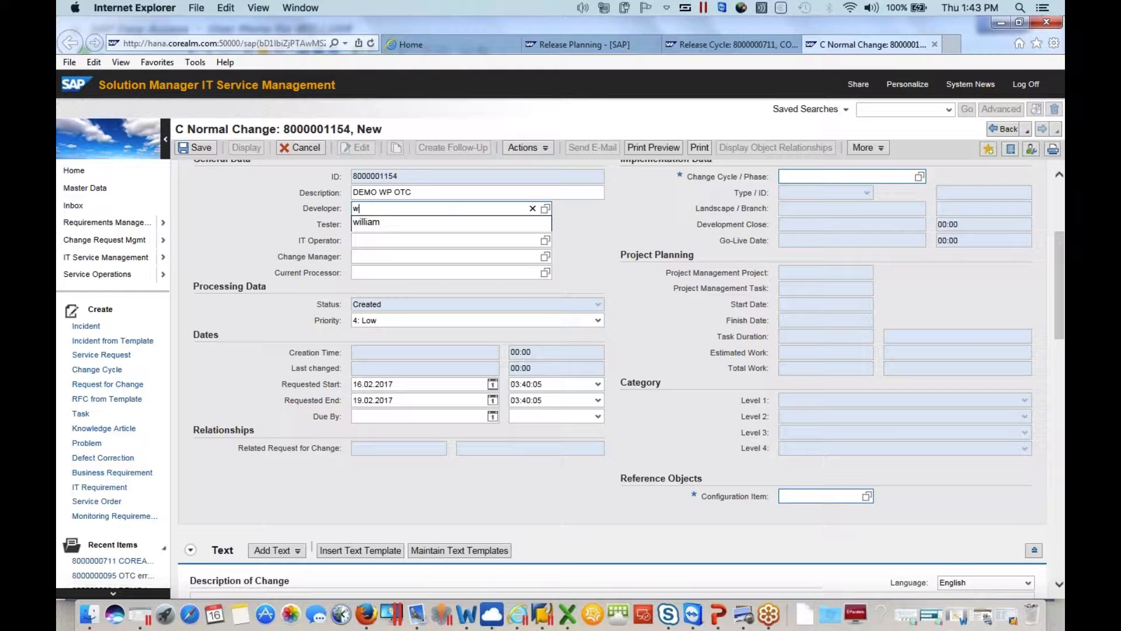
click(406, 220)
key(Tab)
text(w)
click(397, 238)
key(Tab)
text(w)
click(397, 255)
key(Tab)
text(w)
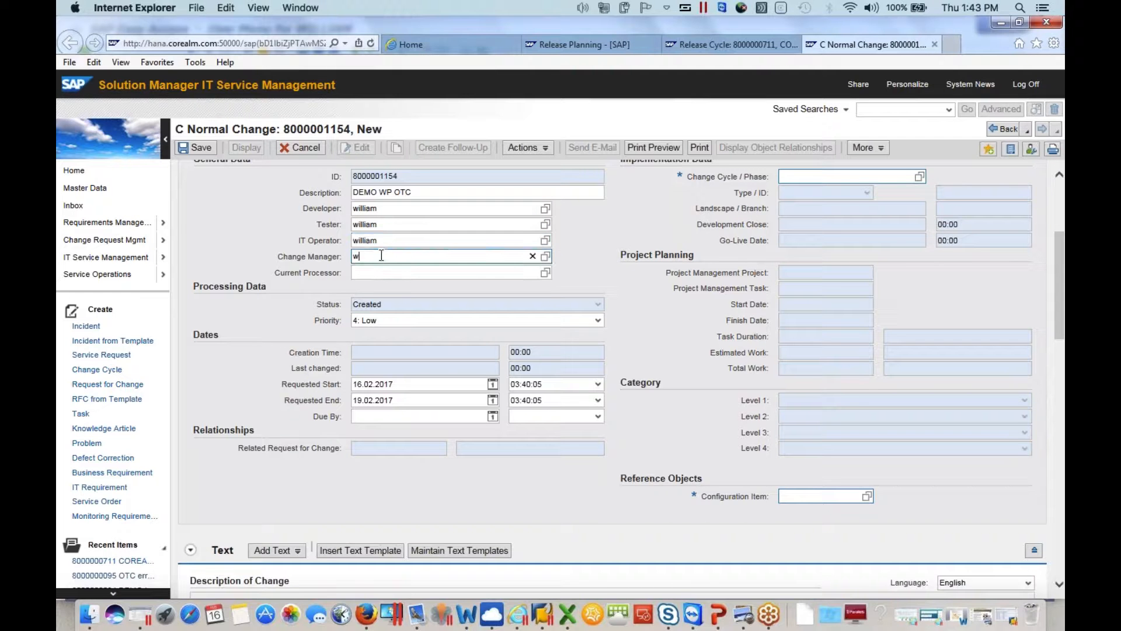
click(374, 269)
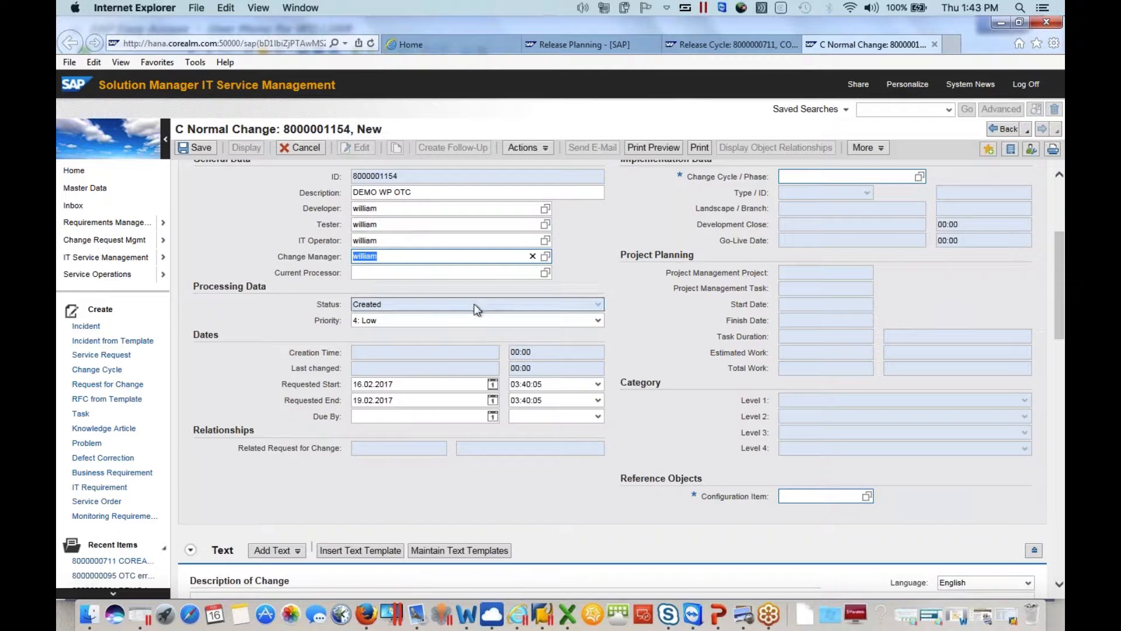
Examine the change cycles offered for the normal change, including their type, landscape and branch, and close the search without choosing one
scroll(639, 332, up, 3)
scroll(640, 331, up, 1)
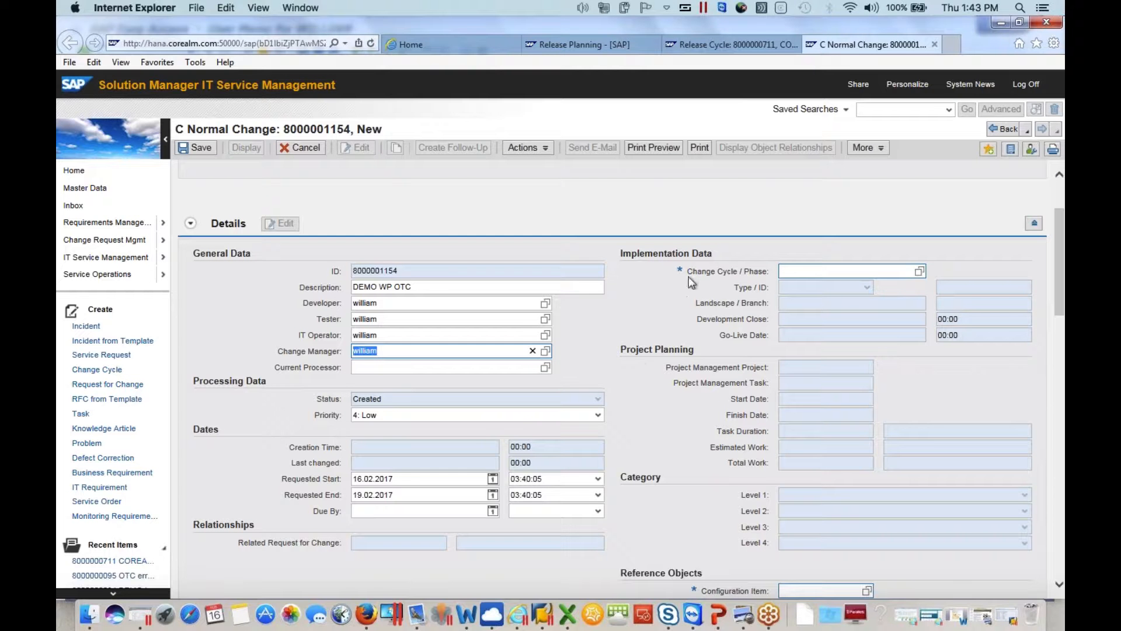
click(920, 272)
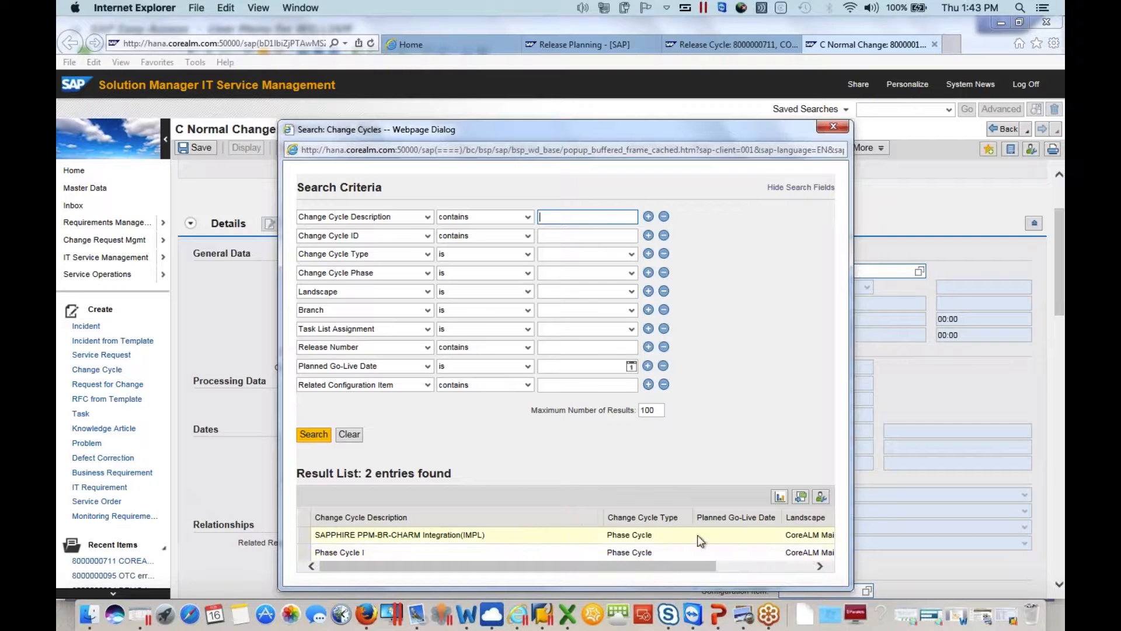
scroll(700, 541, right, 5)
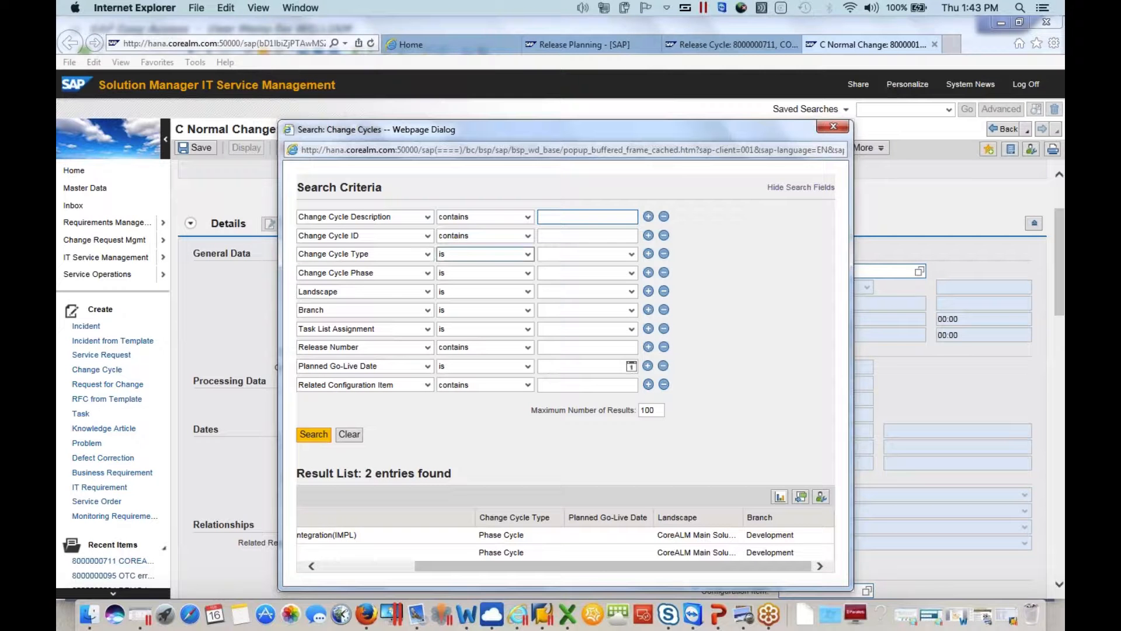
click(353, 567)
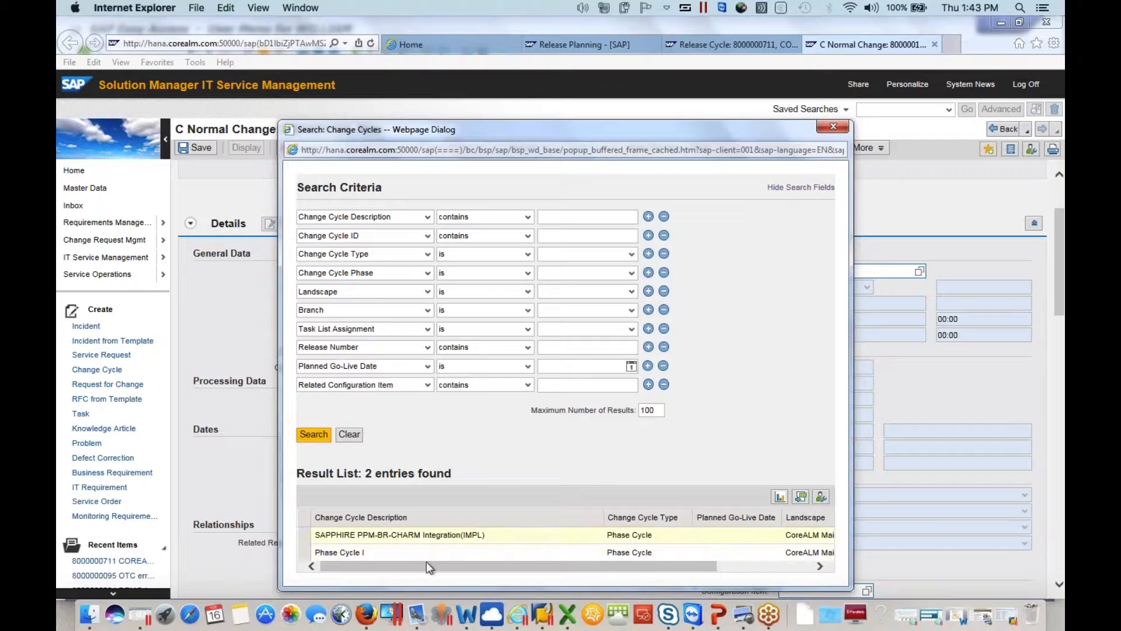
click(814, 565)
click(815, 565)
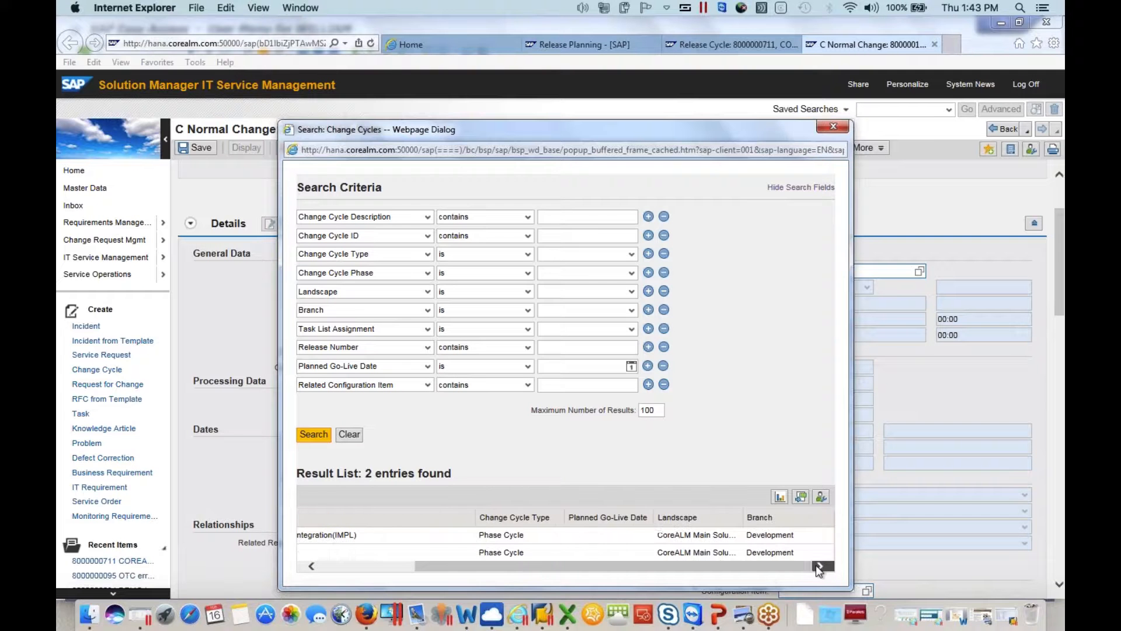
drag(759, 567, 663, 567)
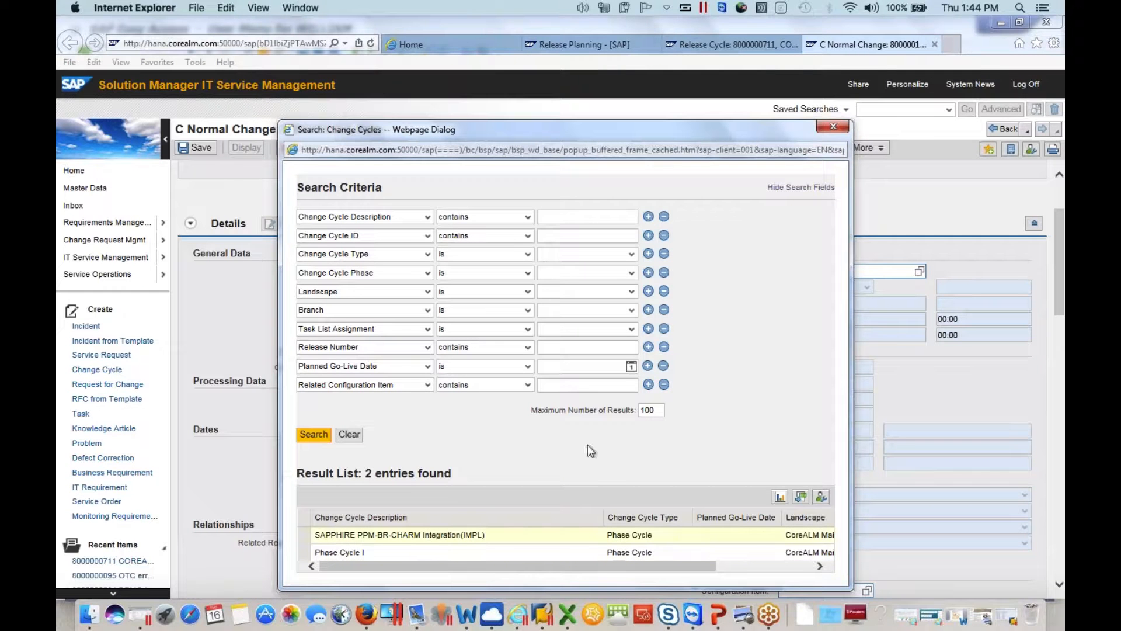
click(833, 127)
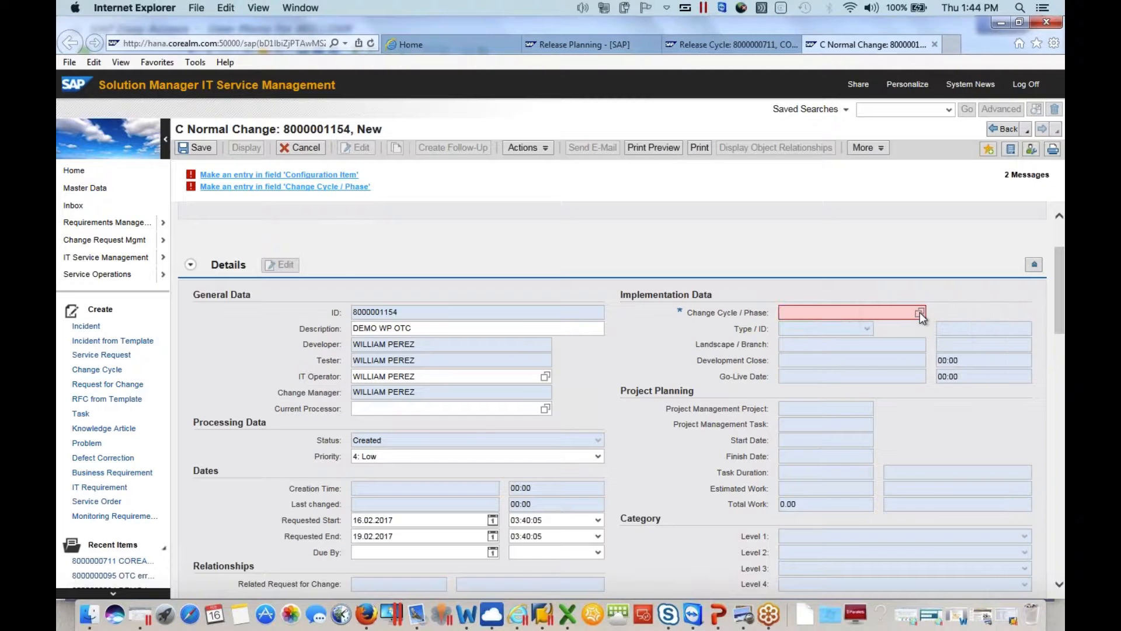
Search the normal change's available change cycles again, widen the search window to see all columns, and close it
click(919, 312)
click(308, 434)
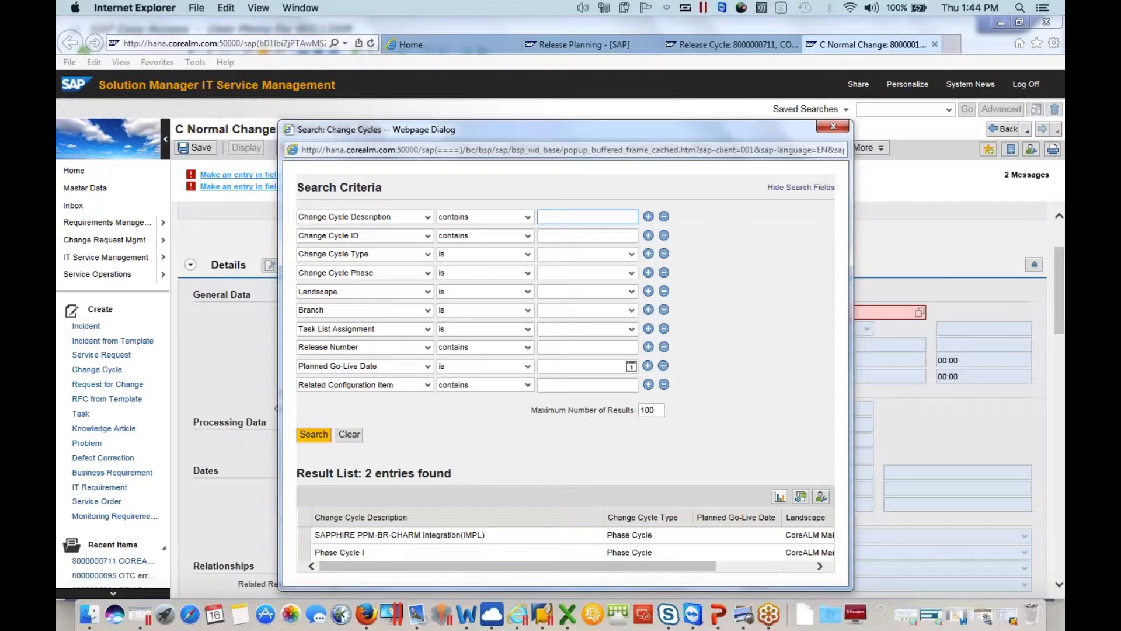
drag(757, 136, 644, 31)
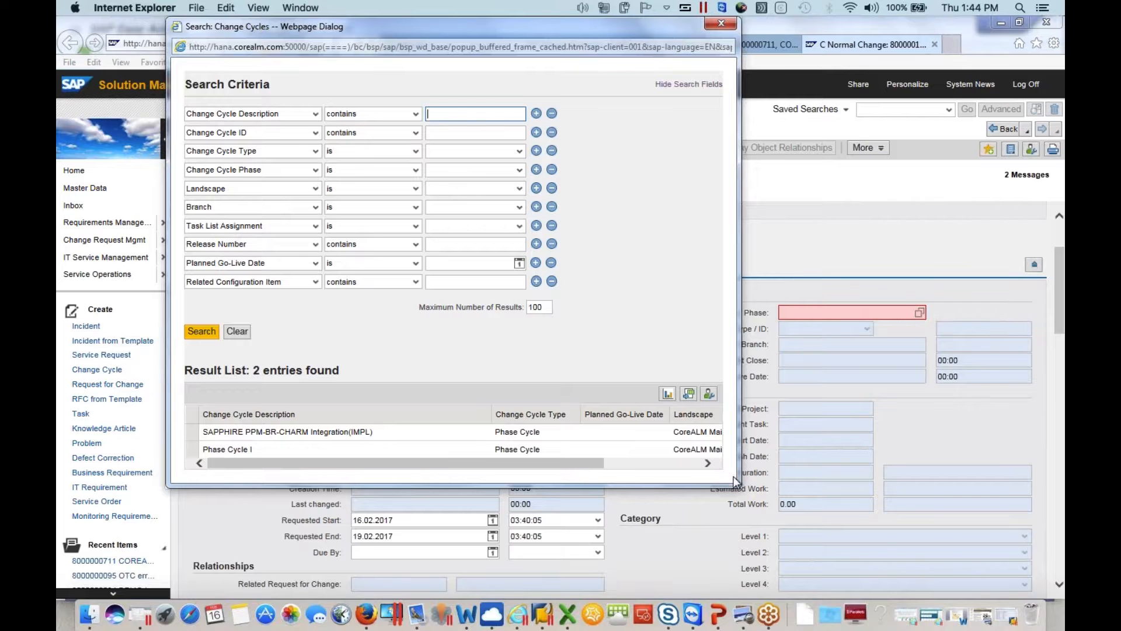
drag(739, 486, 869, 487)
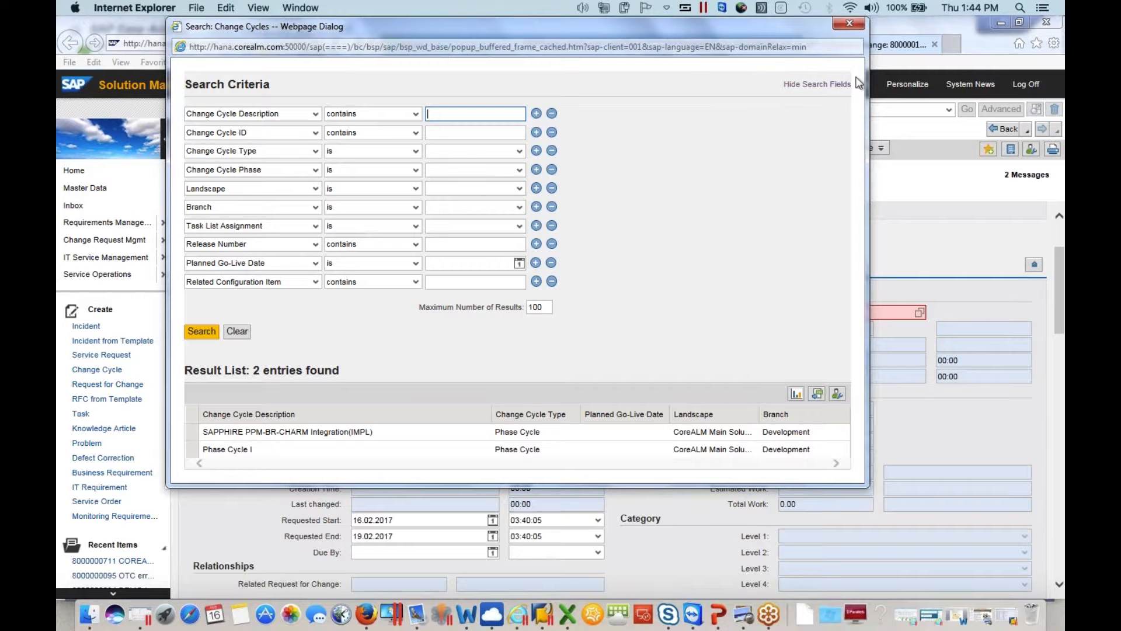
click(851, 22)
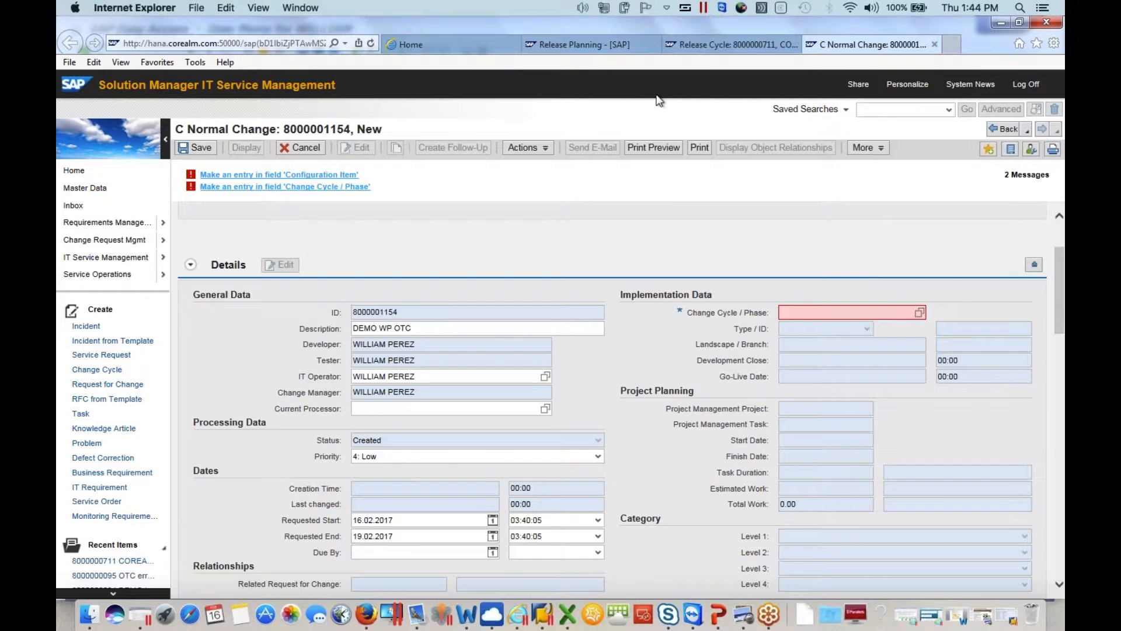
Leave the unsaved normal change and create a new change of type C Urgent Change (ZMHF)
click(415, 49)
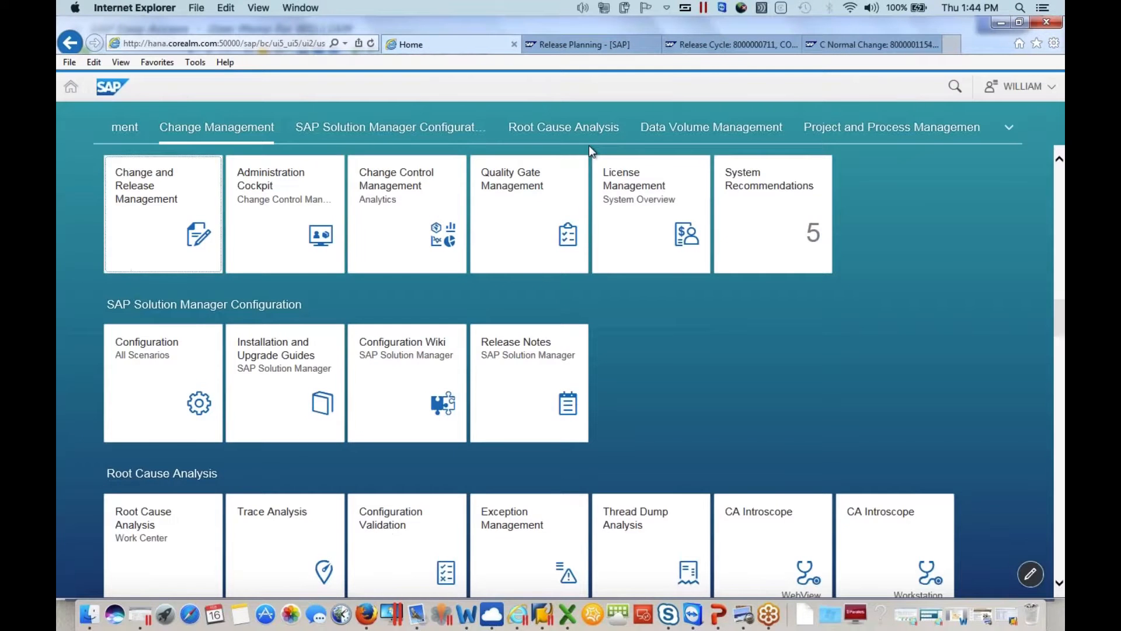
click(843, 47)
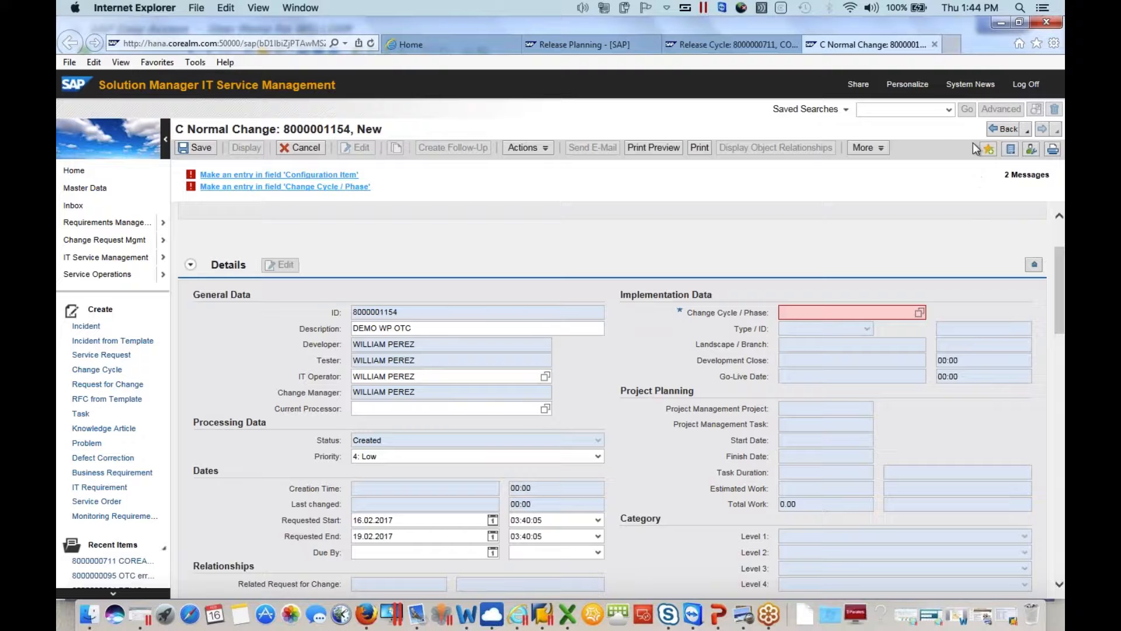
click(1003, 129)
click(309, 161)
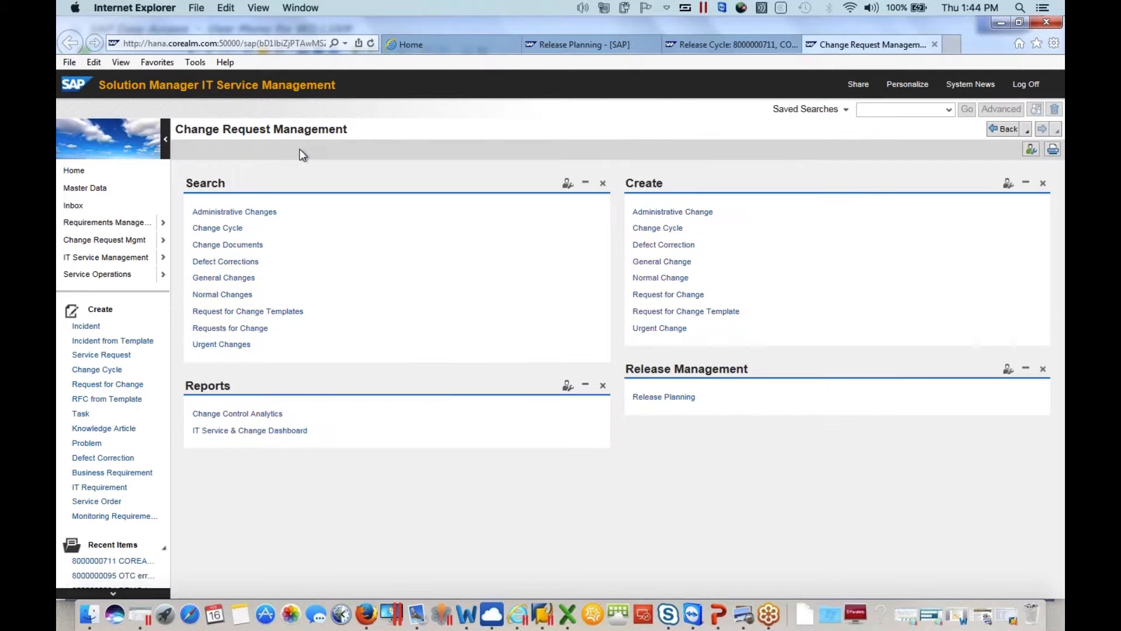
click(664, 329)
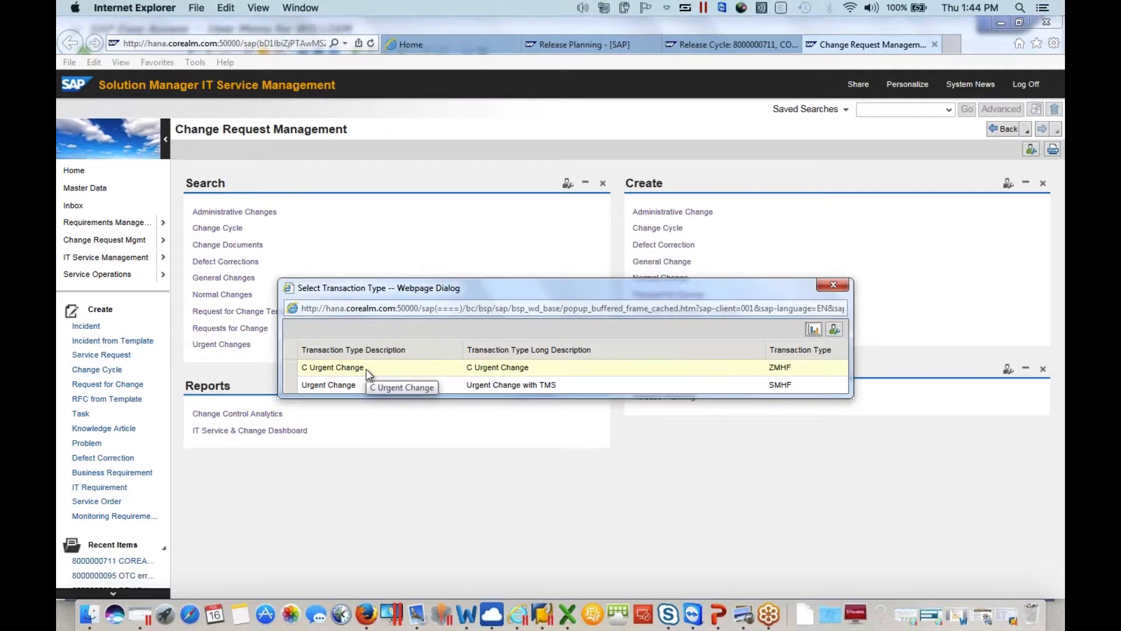
click(366, 369)
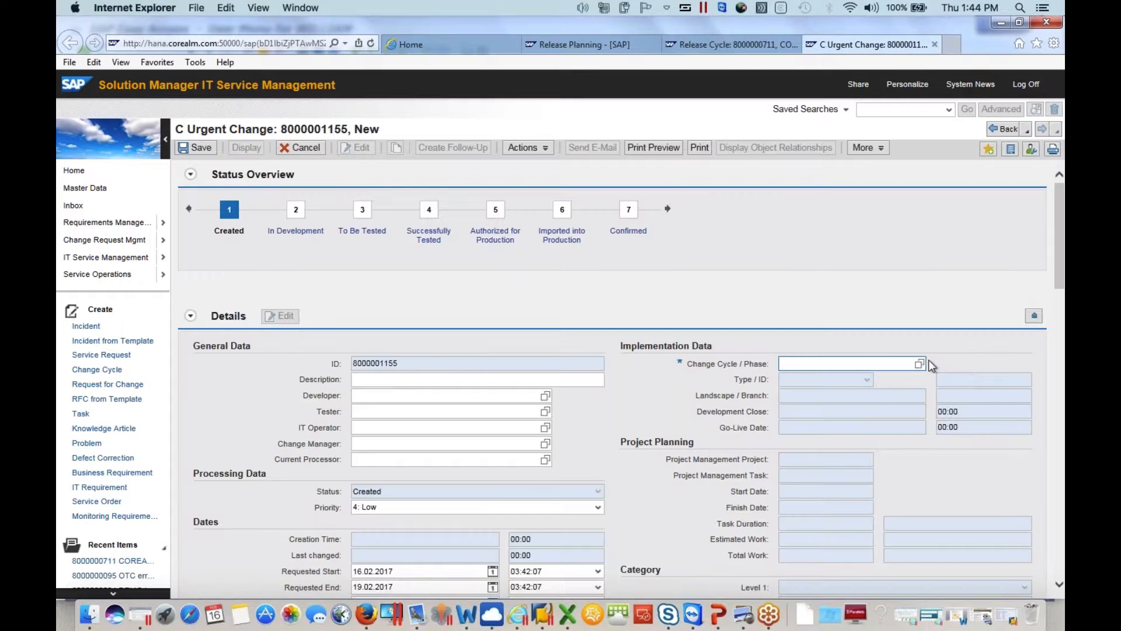
Search the change cycles and assign the major release COREALM_SOLUTION_DEMO_ECC Release 1.0 to the urgent change
click(919, 363)
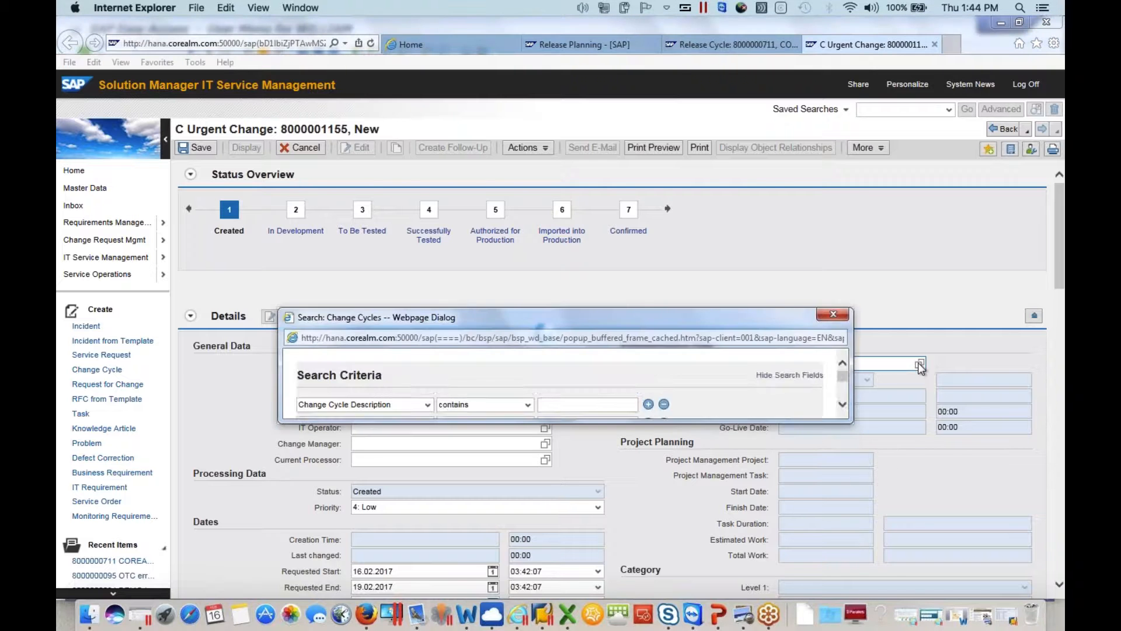
click(314, 434)
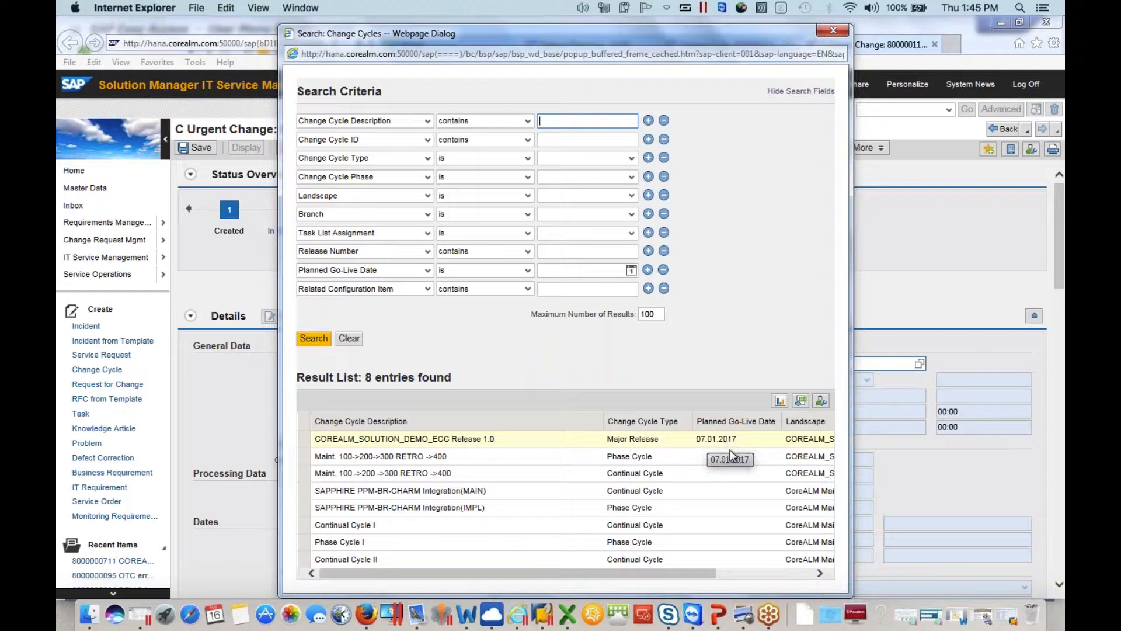
click(697, 442)
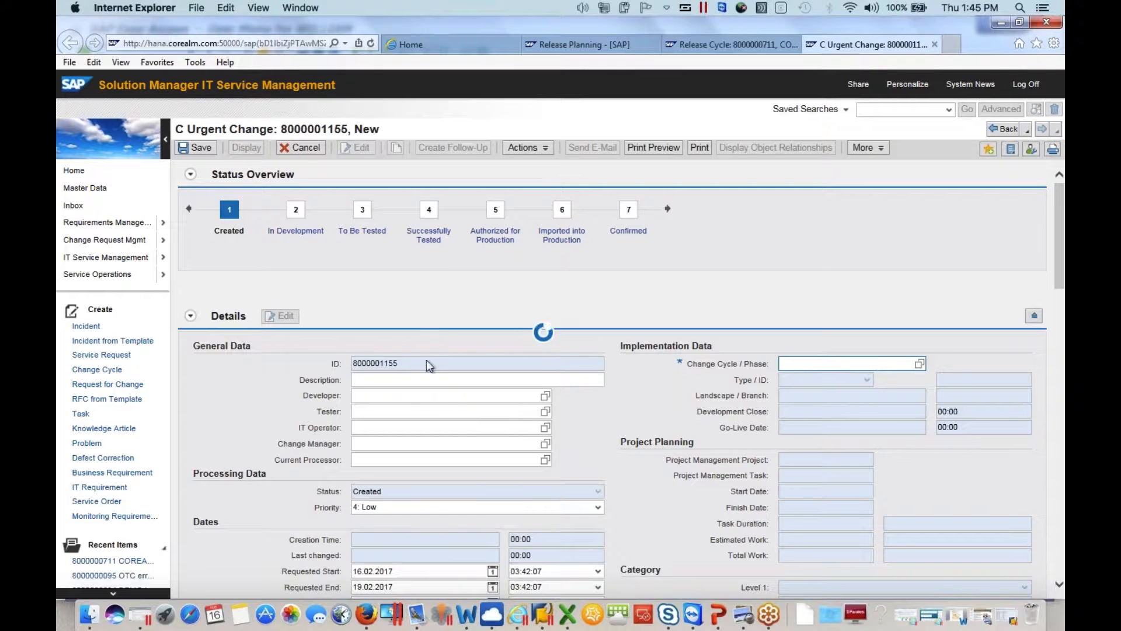
Enter DEMO OTC WP as the urgent change's description
click(407, 377)
text(DE)
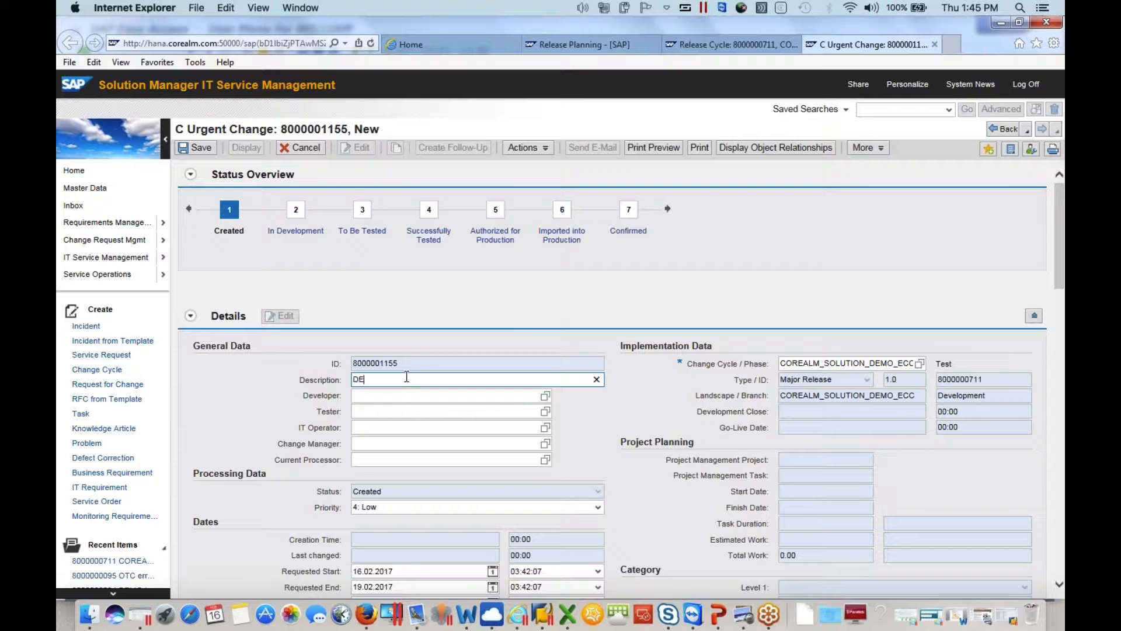
text(Mo)
key(BackSpace)
text(O OT)
text(WP)
Enter the responsible user's name as developer, tester, IT operator and change manager of the urgent change
click(409, 394)
text(w)
click(386, 411)
click(385, 413)
text(w)
click(372, 426)
text(w)
click(373, 426)
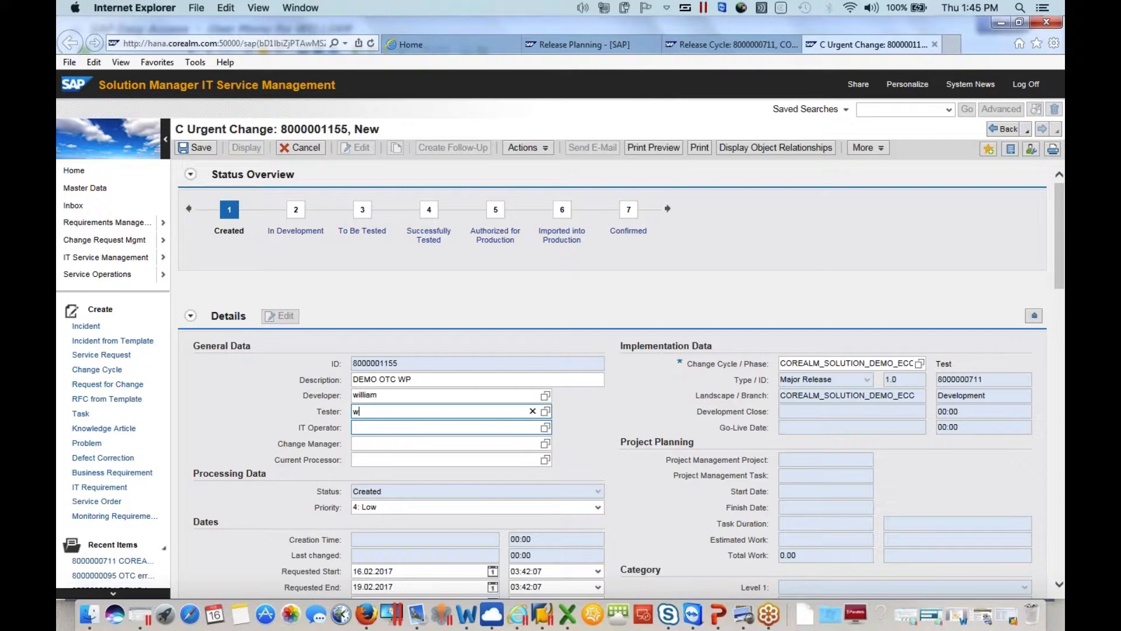
click(372, 427)
click(373, 427)
text(w)
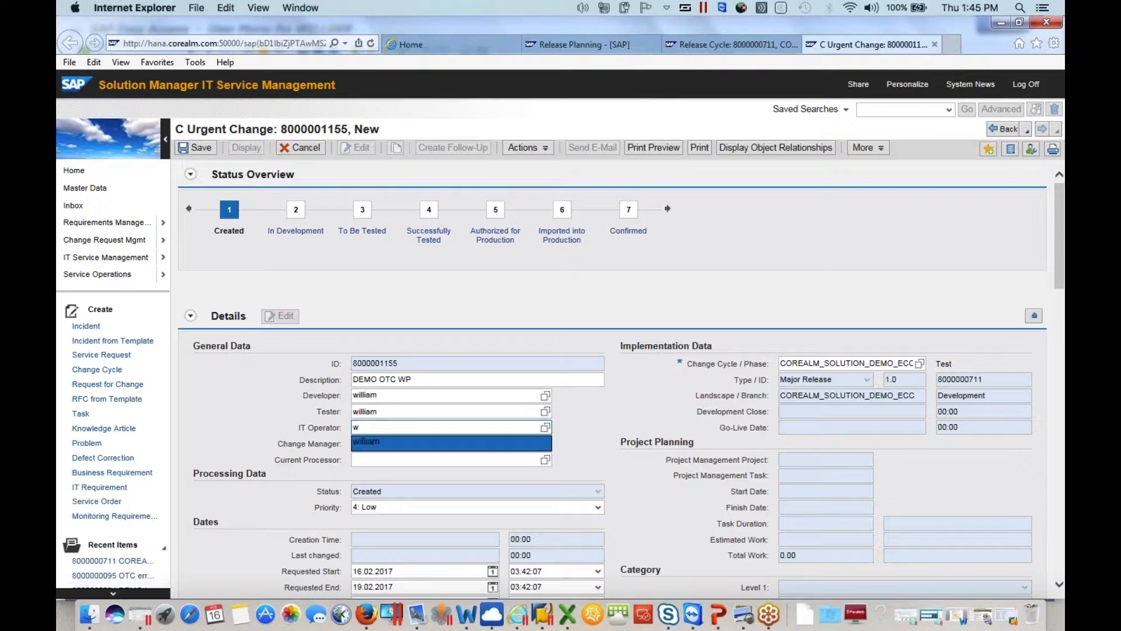
click(367, 442)
click(366, 443)
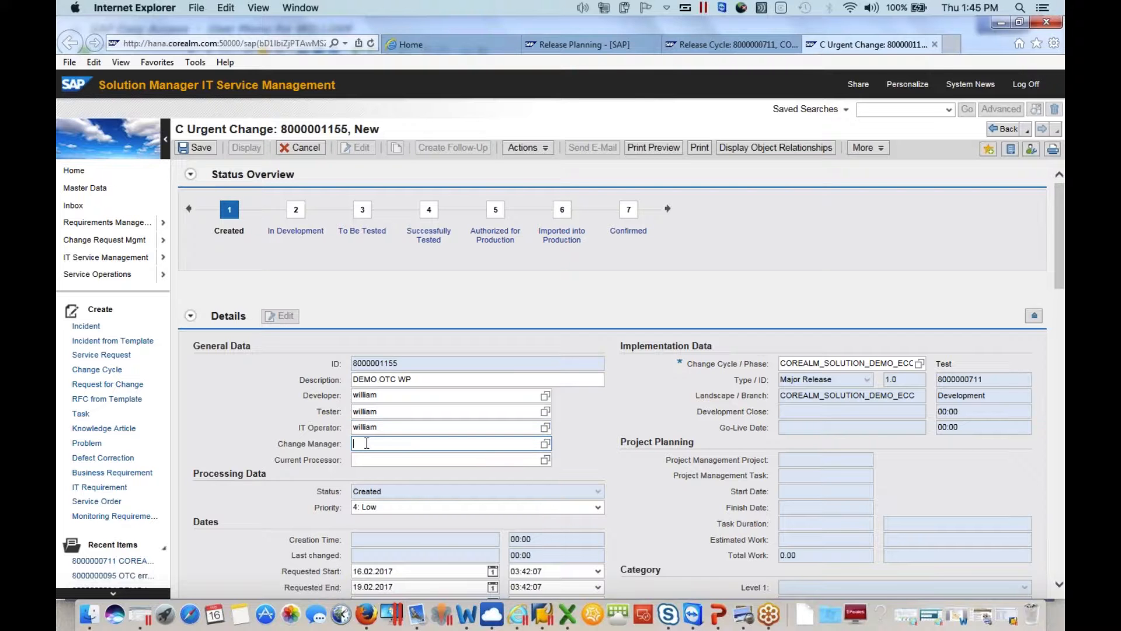
text(w)
click(367, 459)
Enter DEMO OTC as the Description of Change text and save the urgent change
scroll(645, 533, down, 5)
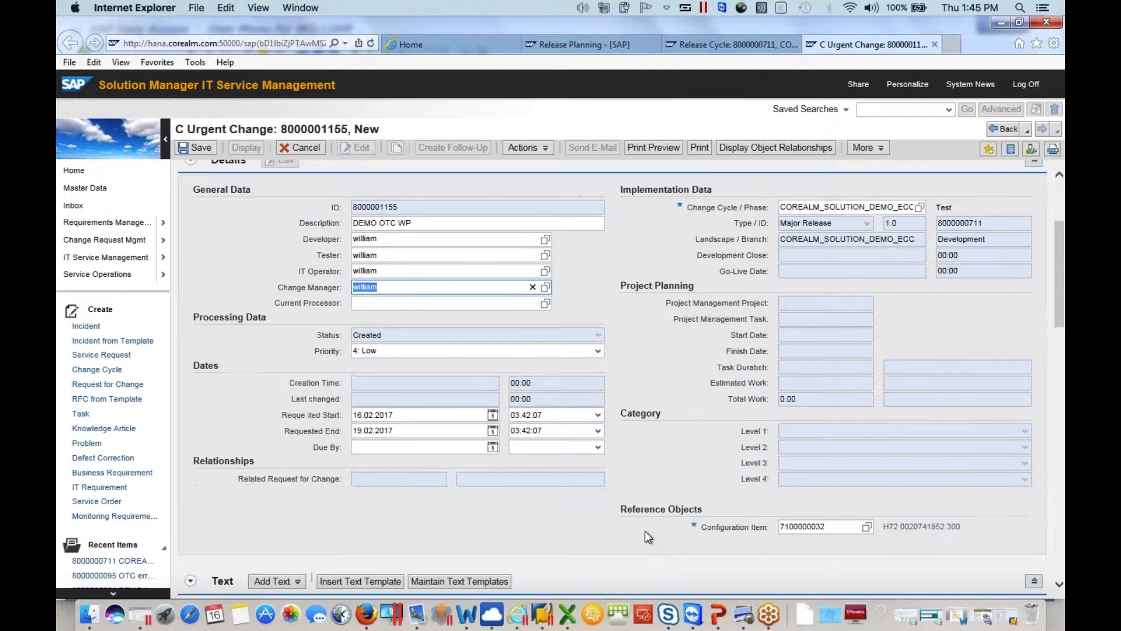
scroll(644, 531, down, 10)
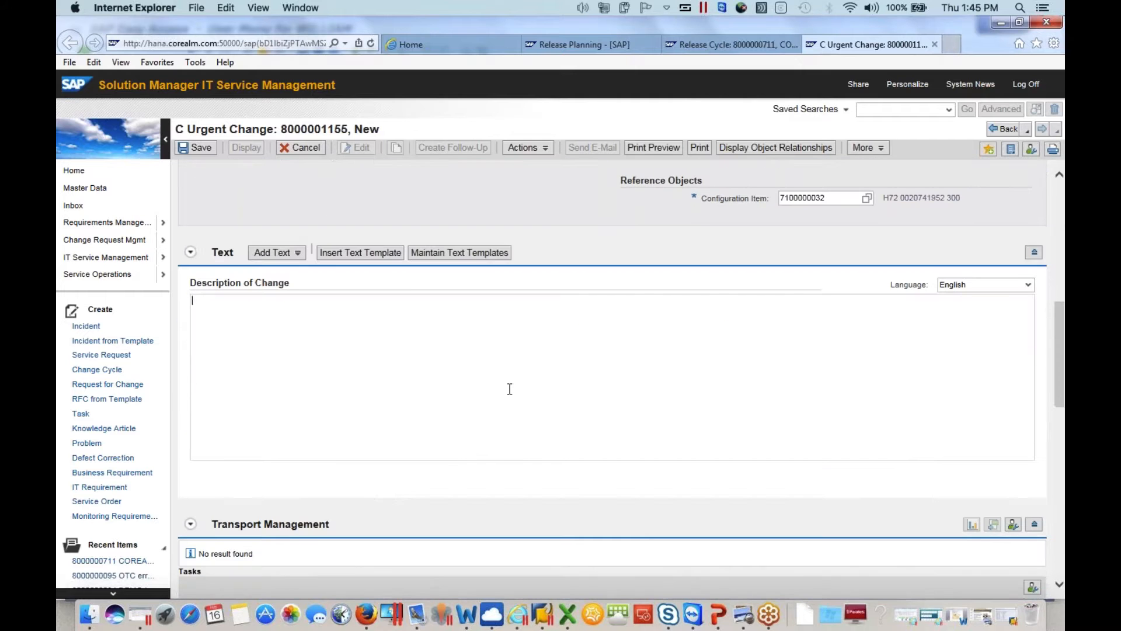
click(509, 389)
text(DEMO OTC)
scroll(666, 438, up, 10)
click(195, 147)
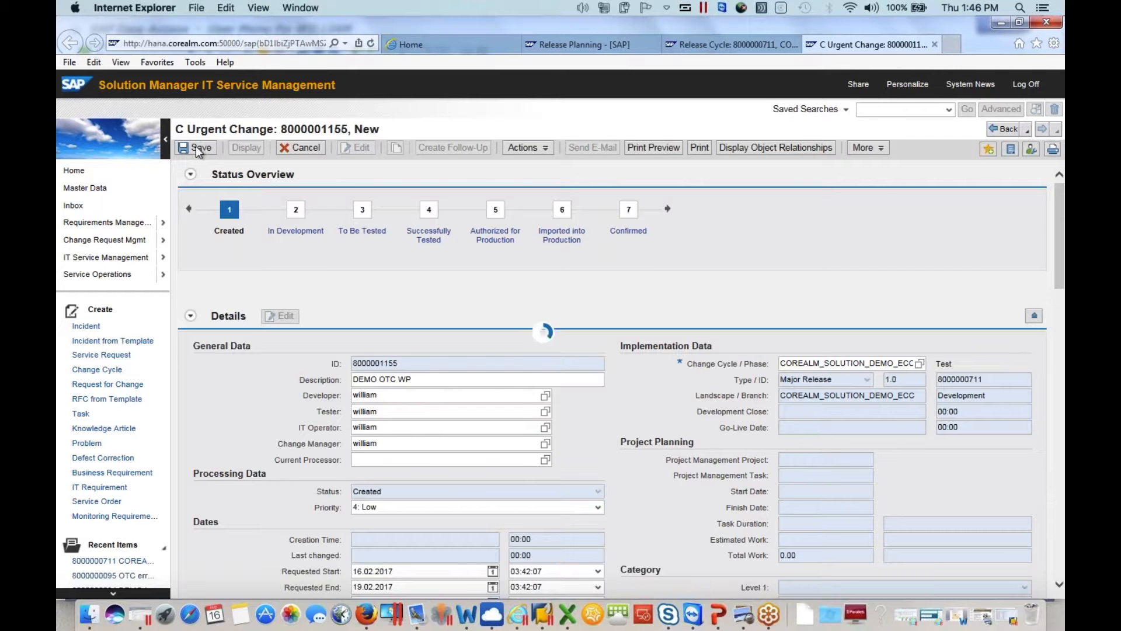
Set the urgent change to In Development and create its workbench and customizing transport requests for H72~ABAP/400
click(540, 150)
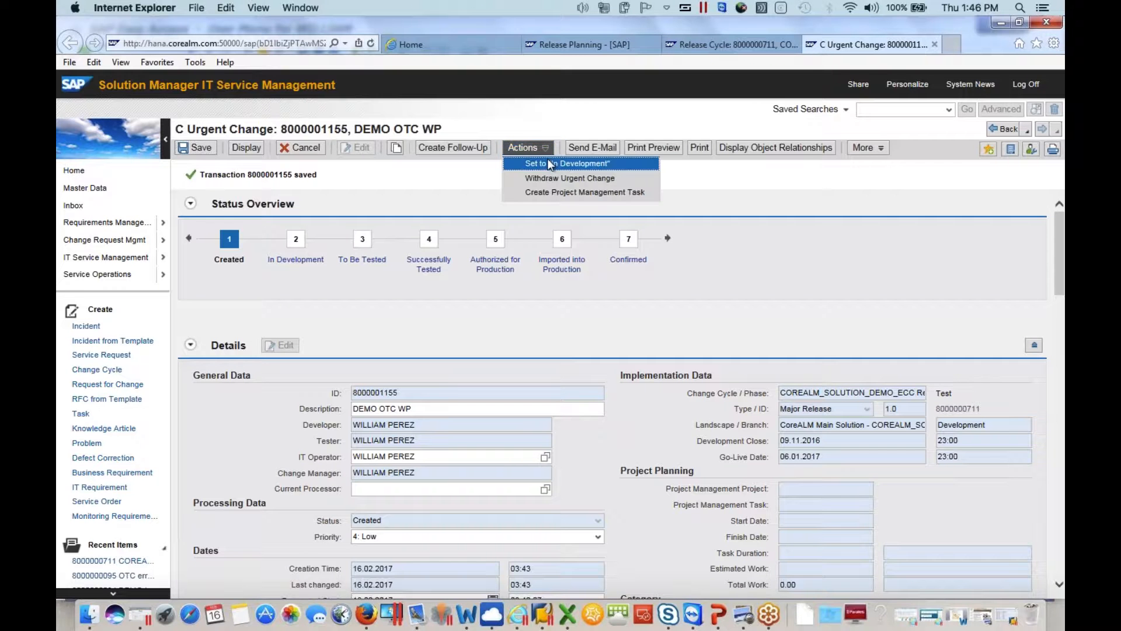
click(550, 164)
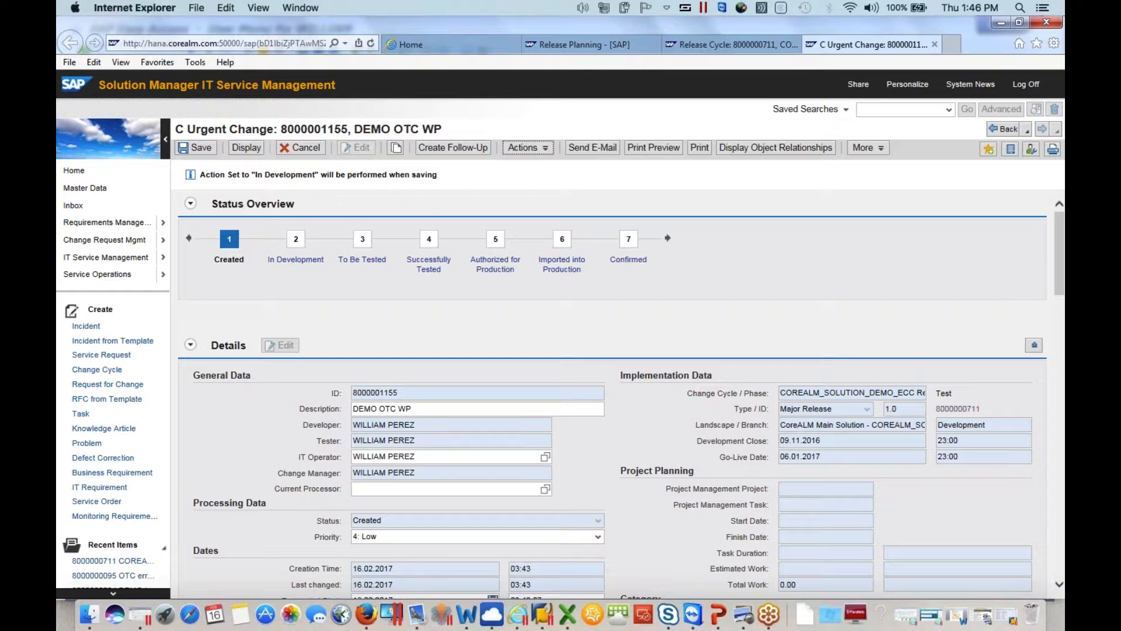
click(205, 147)
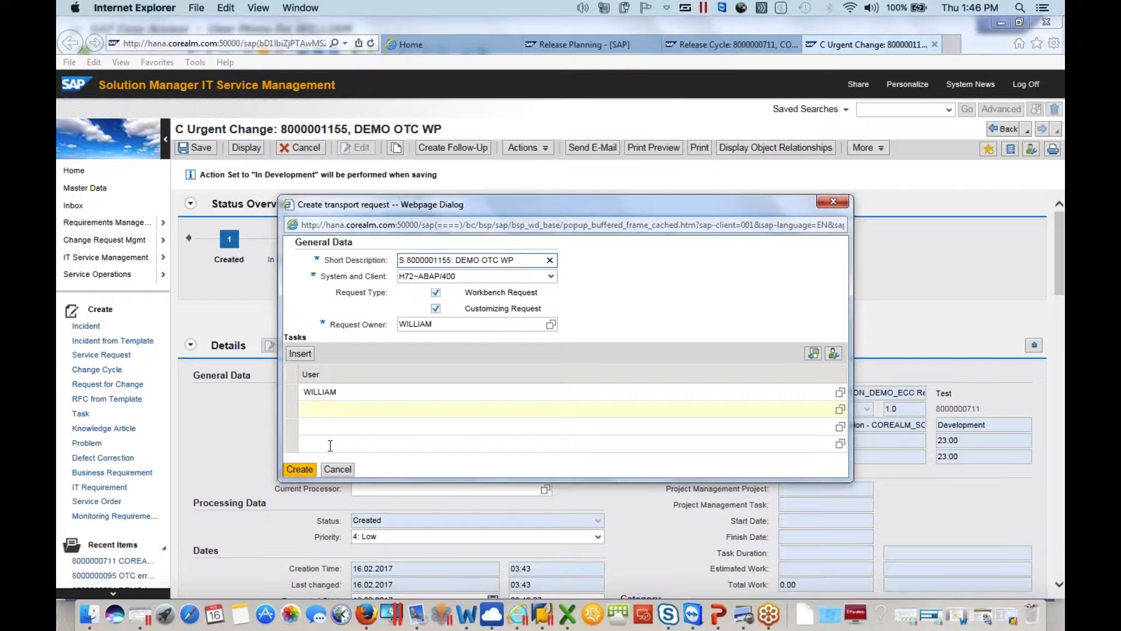
click(306, 471)
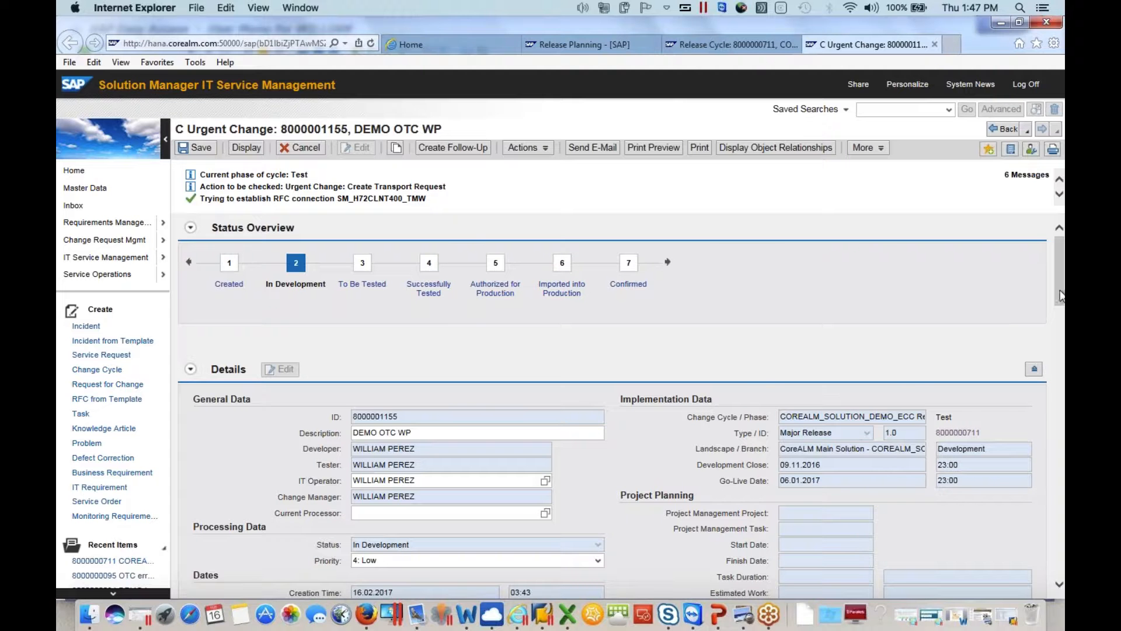
Check which change cycle is assigned in the urgent change's implementation data
drag(1059, 292, 1054, 284)
drag(783, 416, 943, 409)
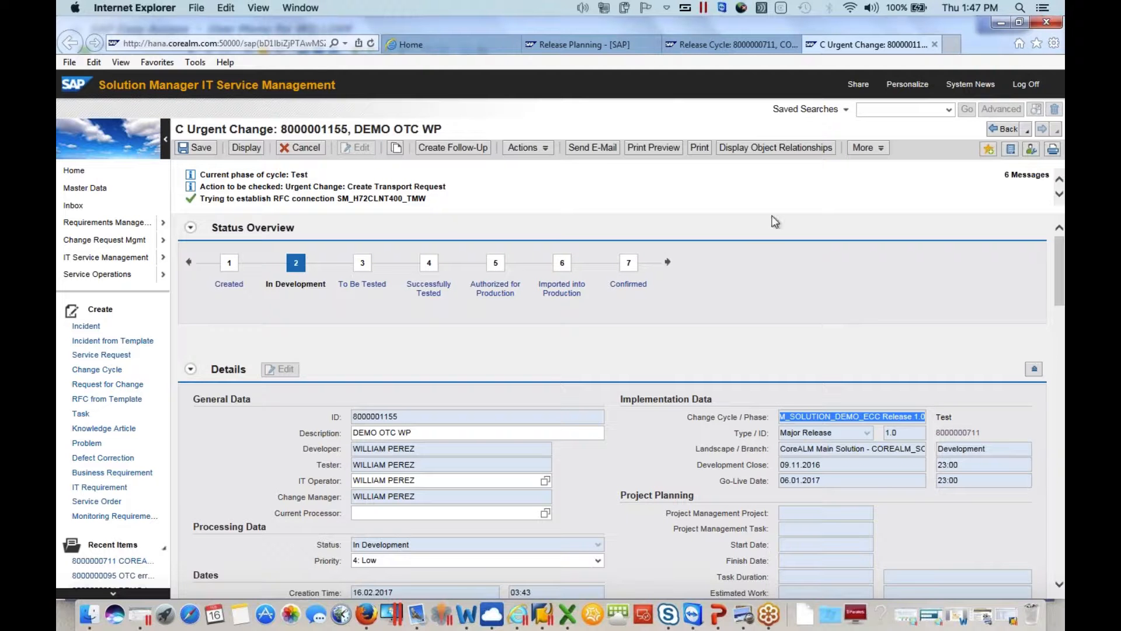
Reload the COREALM_SOLUTION_DEMO_ECC Release 1.0 release cycle in edit mode and expand its related transactions to review the assigned changes
click(591, 47)
click(727, 48)
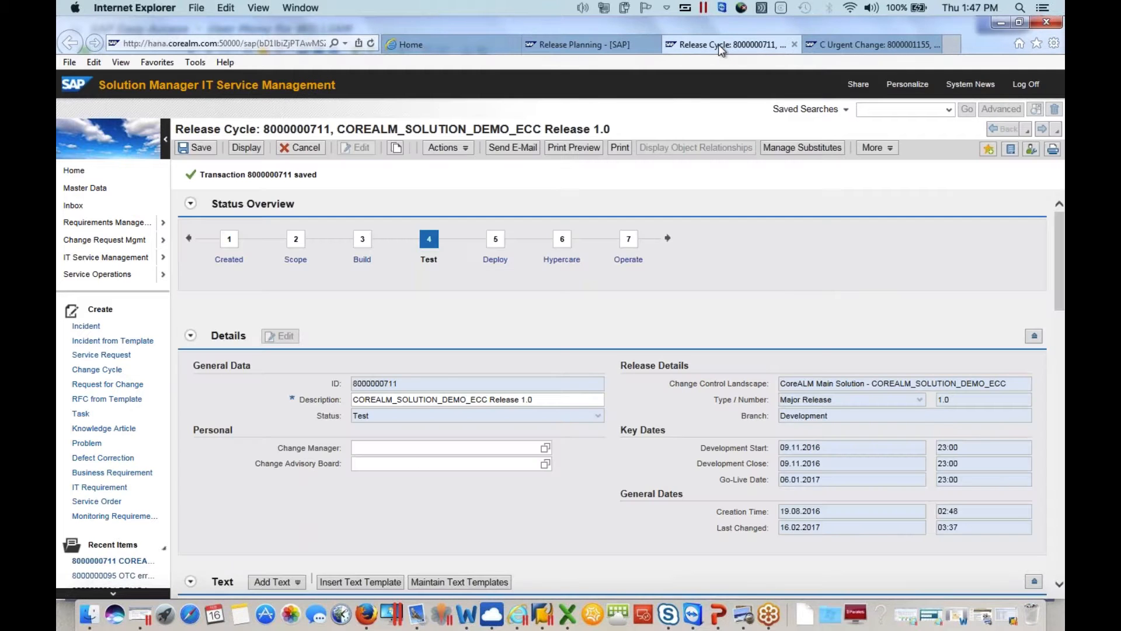
click(307, 149)
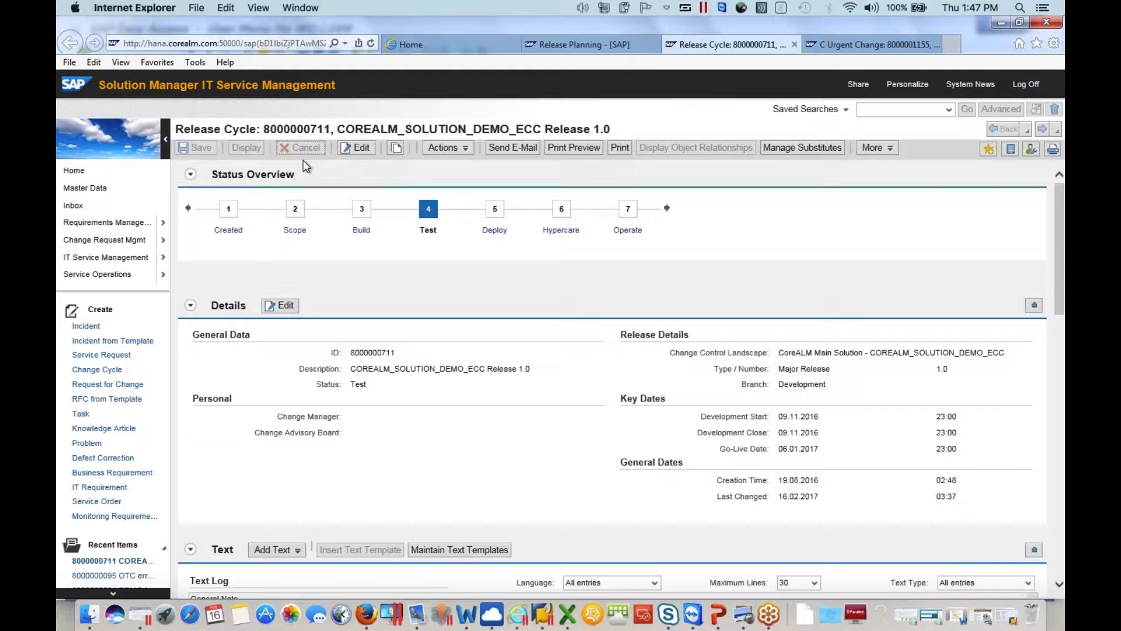
click(356, 149)
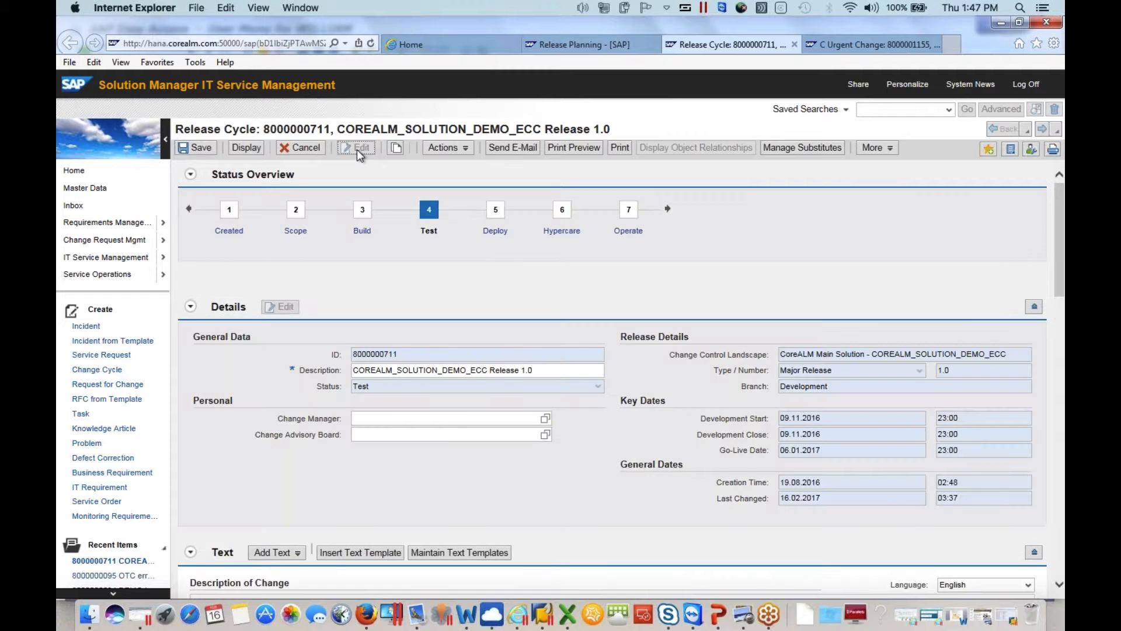
drag(1060, 274, 1057, 553)
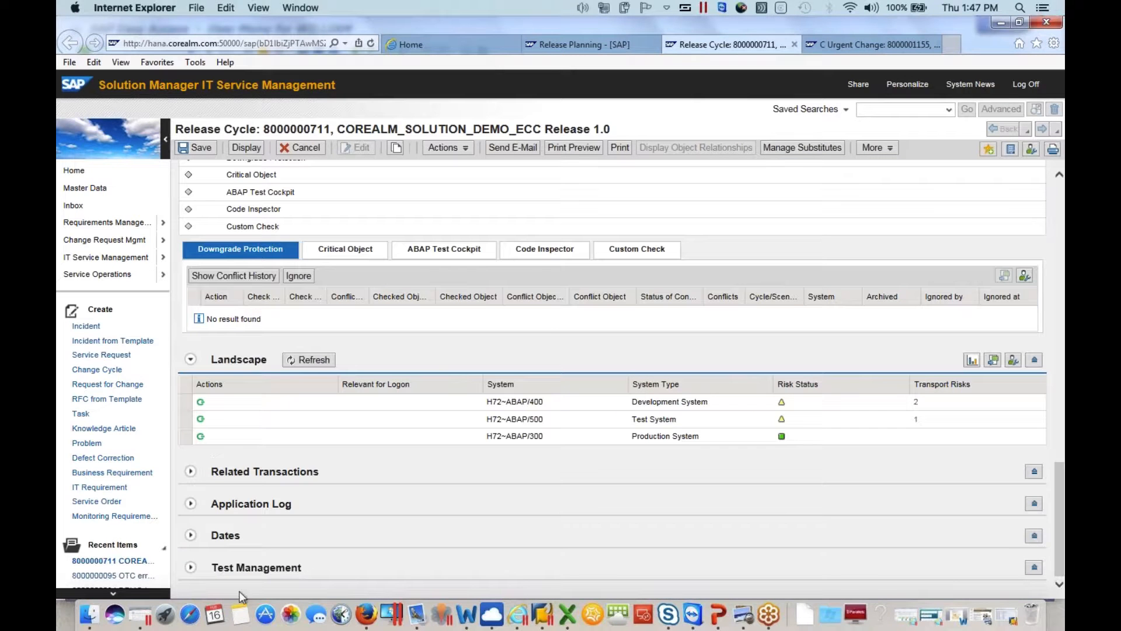
click(192, 472)
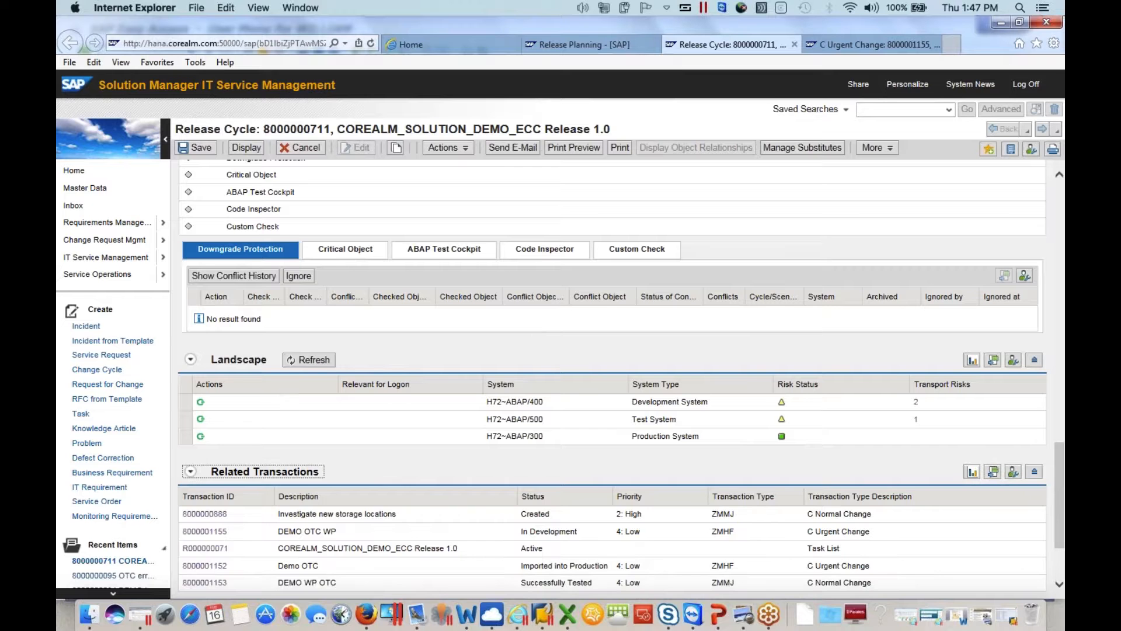
drag(1058, 433, 1056, 530)
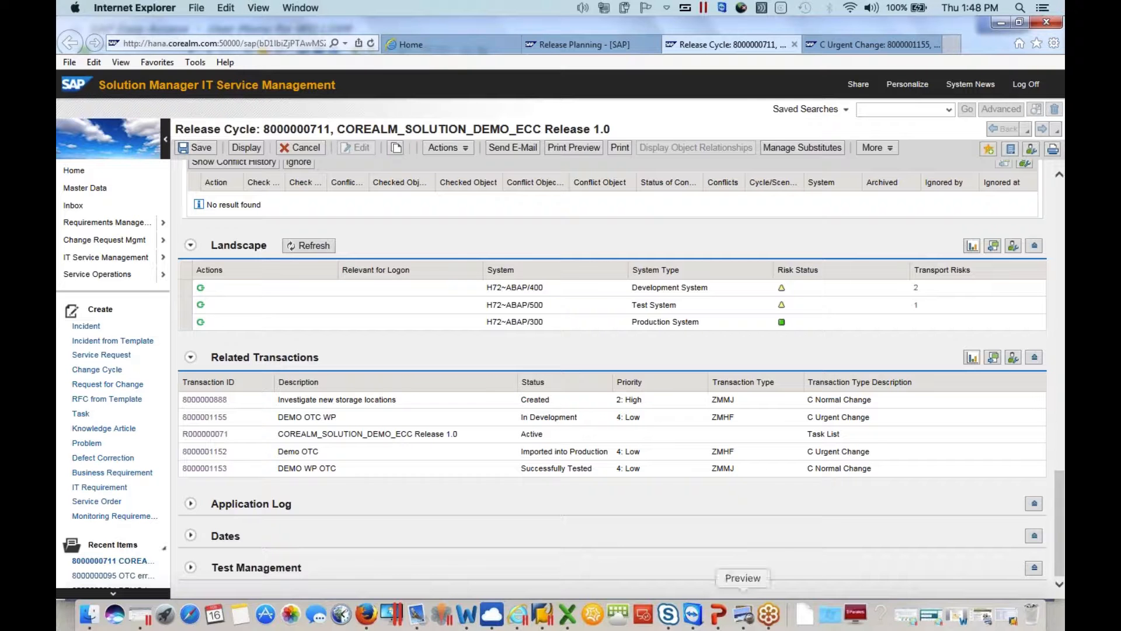
Switch to the Microsoft PowerPoint presentation and show the Value Proposition slide
click(718, 615)
click(494, 318)
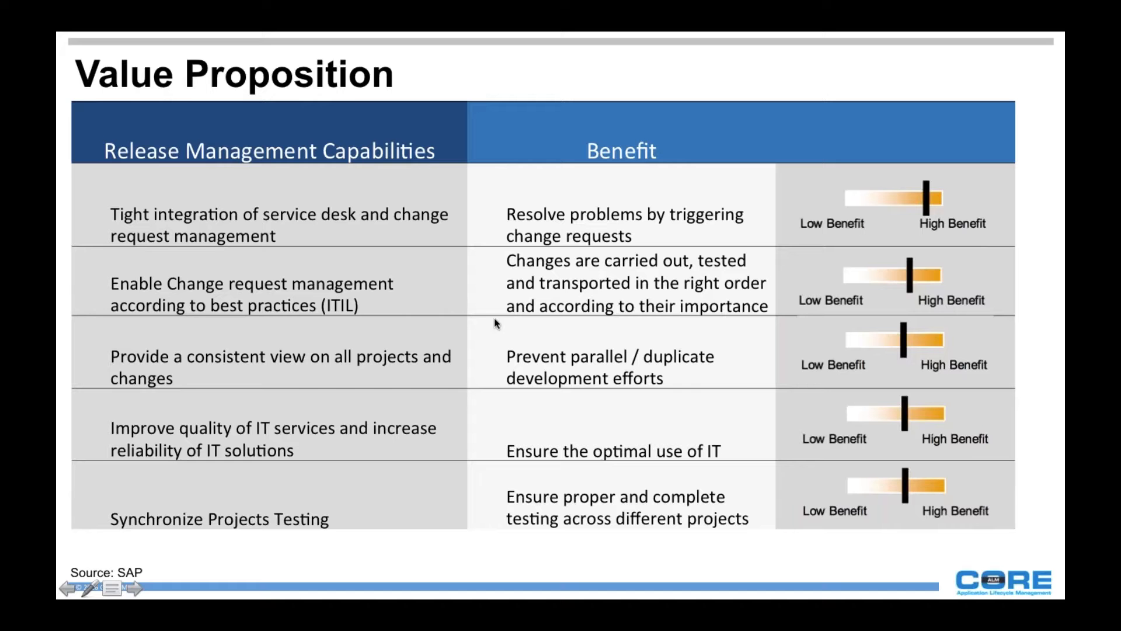